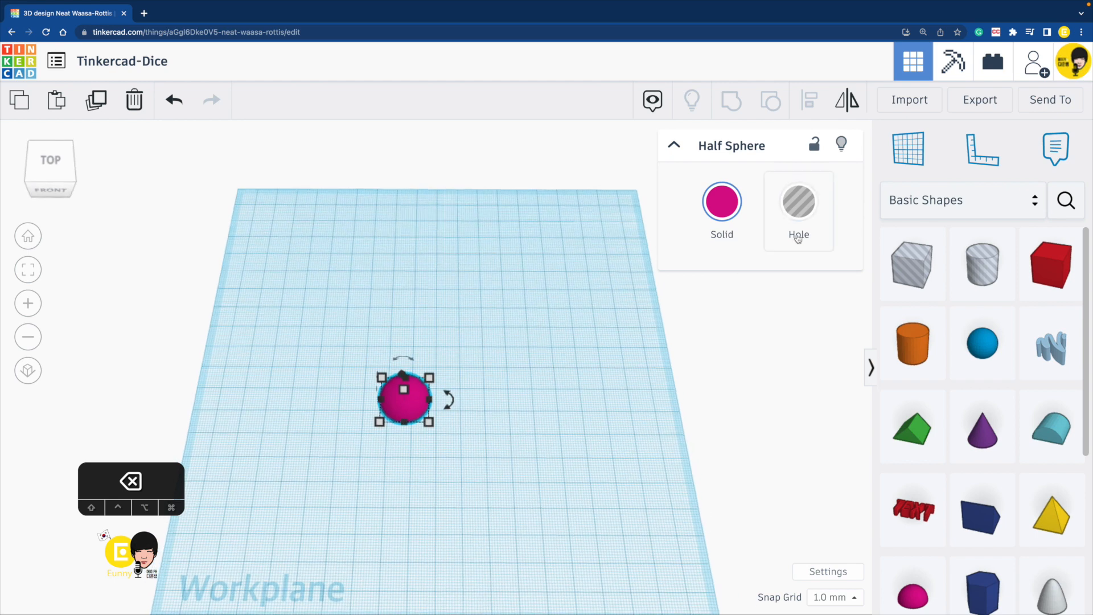
- Turn the half sphere into a hole and duplicate it into a row of three at 25 mm spacing
click(803, 210)
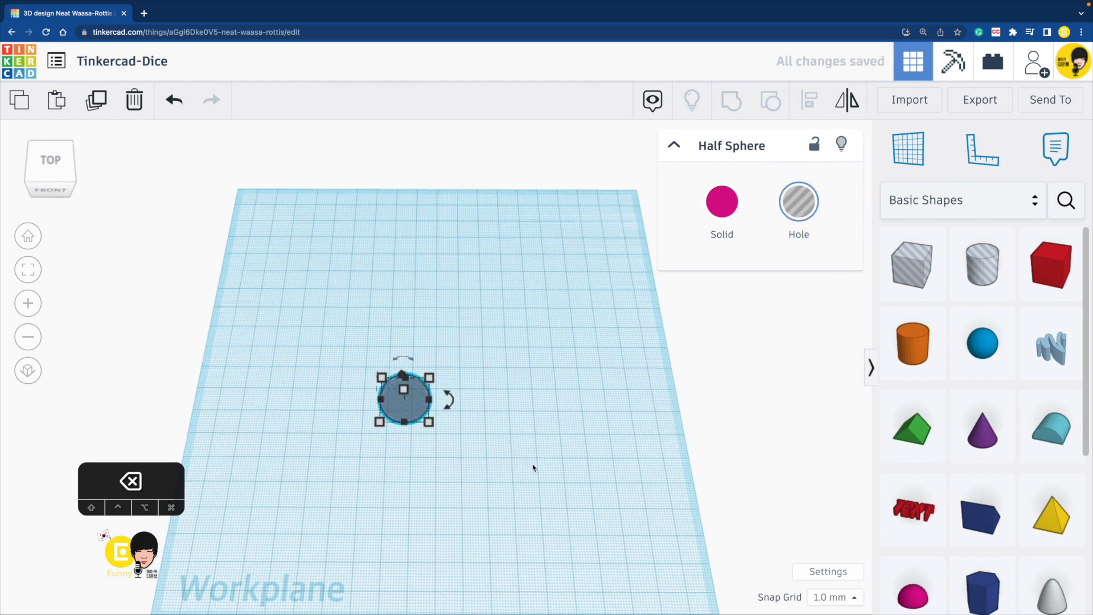
right_drag(534, 467, 461, 454)
drag(413, 408, 453, 356)
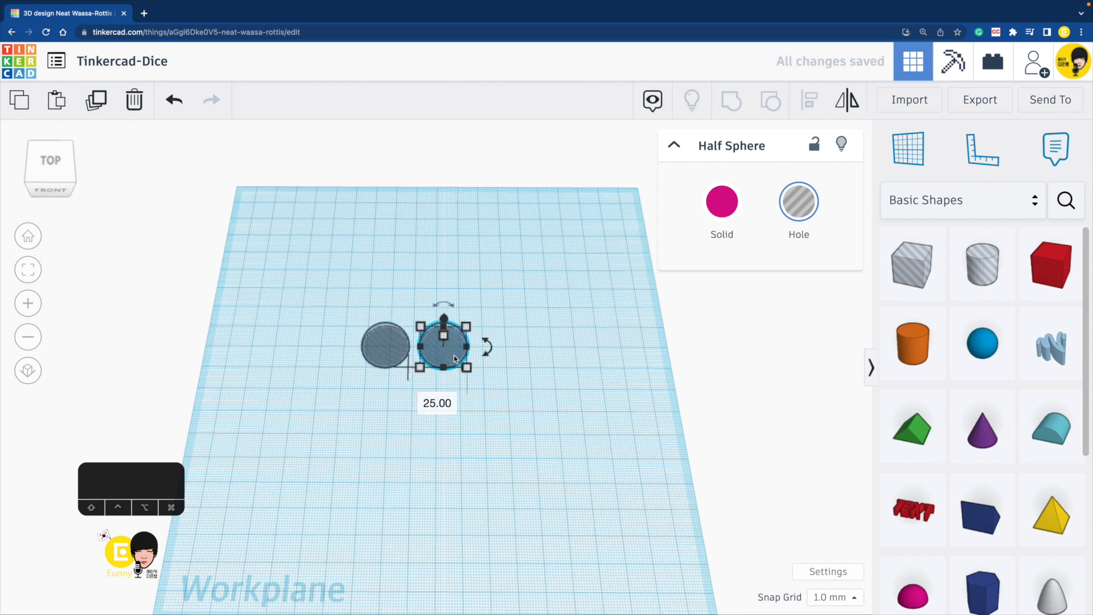
key(super+d)
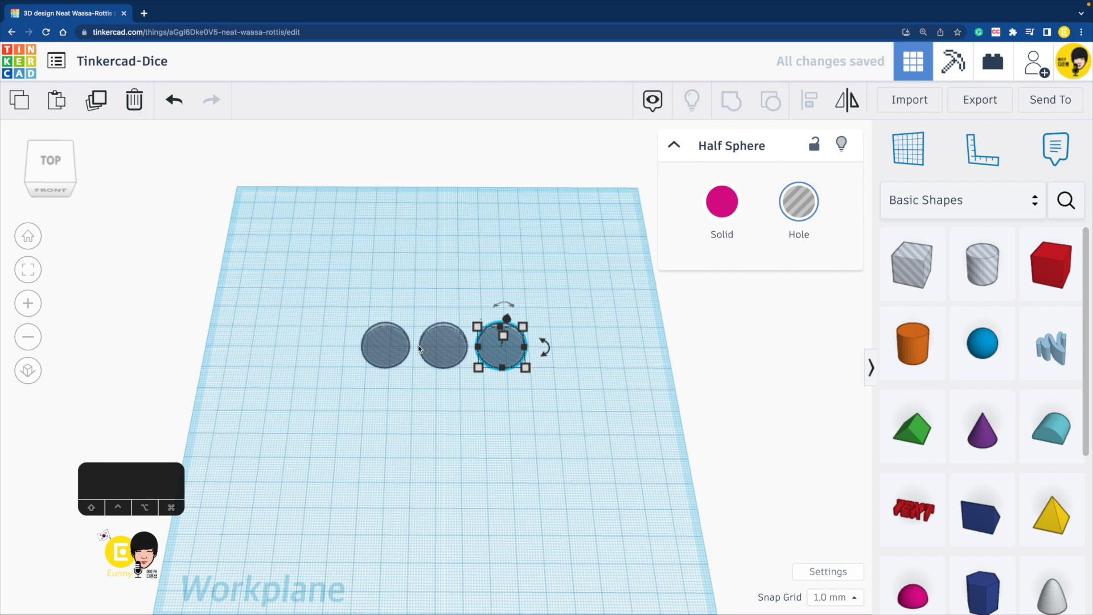
- Duplicate the row of three half-sphere holes twice toward the front to form a three-by-three grid
drag(554, 407, 332, 344)
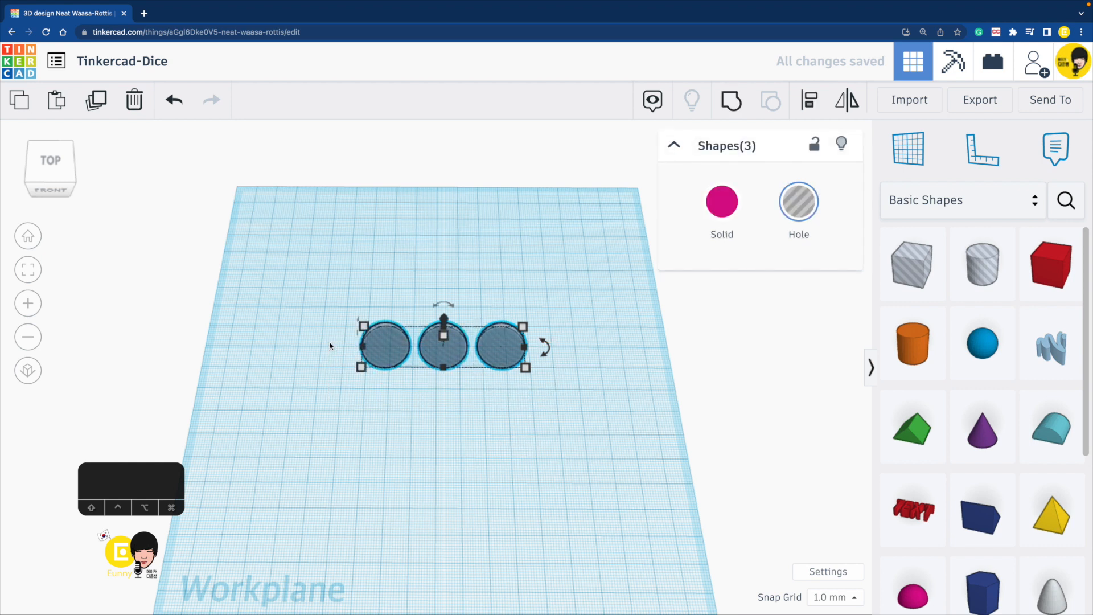
key(super+d)
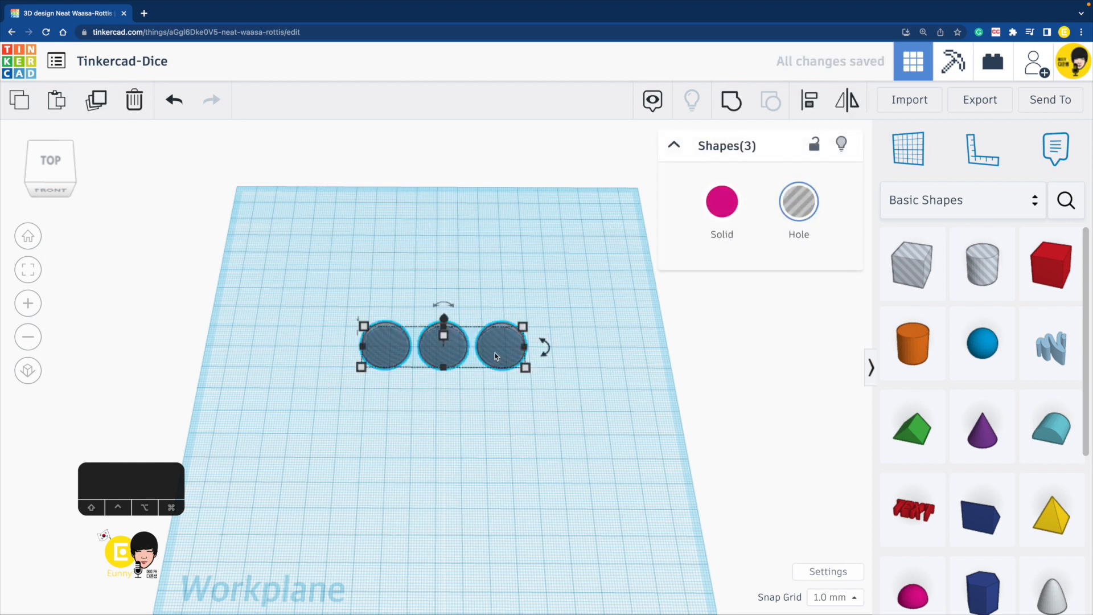
shift+drag(498, 345, 499, 410)
key(super+d)
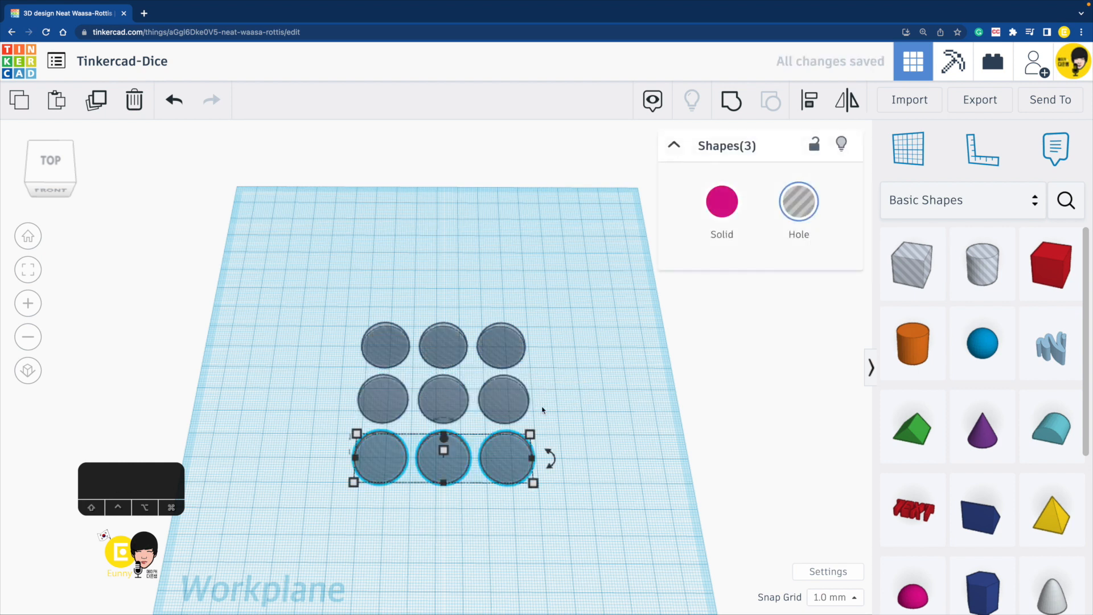
drag(606, 496, 323, 288)
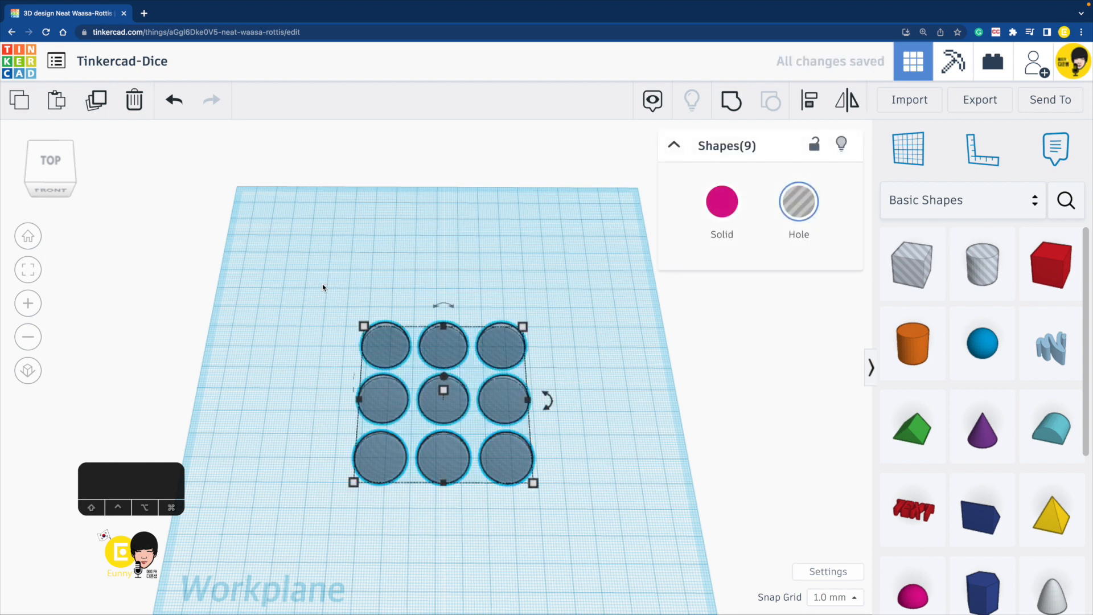
click(631, 365)
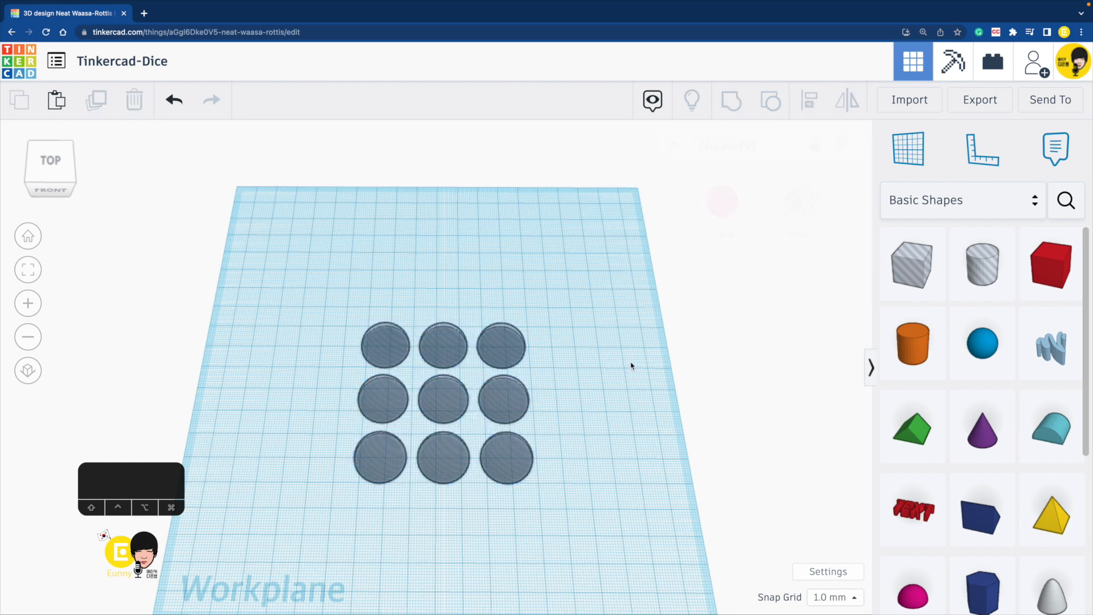
- Copy the back-left half sphere of the grid and place the copy on its own behind the grid
click(391, 340)
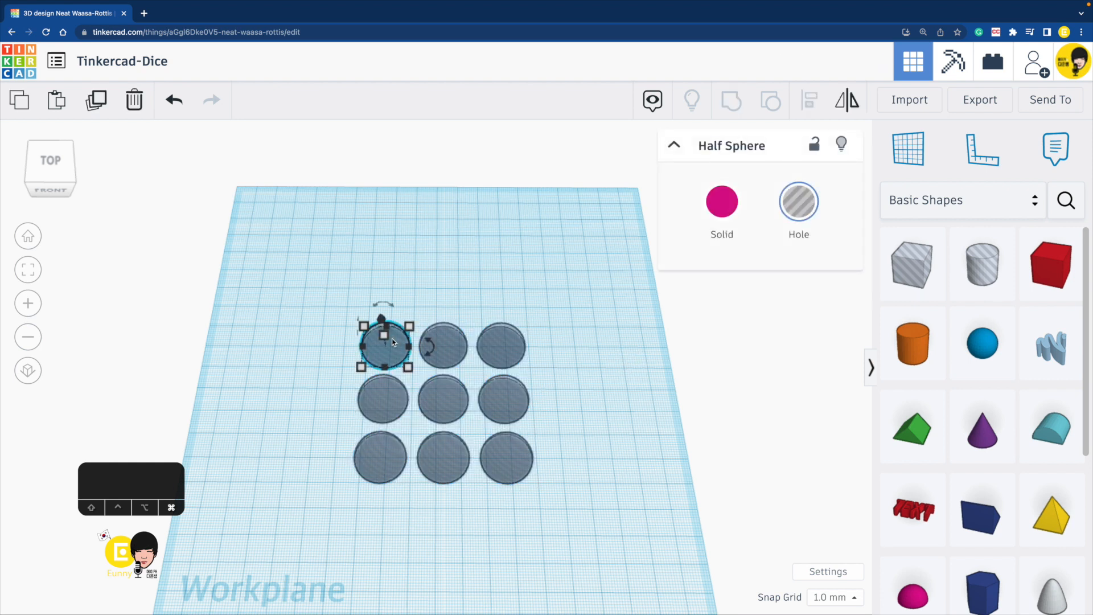
key(super+c)
key(super+v)
drag(403, 338, 394, 210)
click(602, 408)
- Shift the nine-dot grid to the left and duplicate it at 95 mm spacing into a row of five grids
scroll(592, 444, down, 2)
drag(584, 485, 352, 312)
drag(525, 462, 391, 442)
key(super+d)
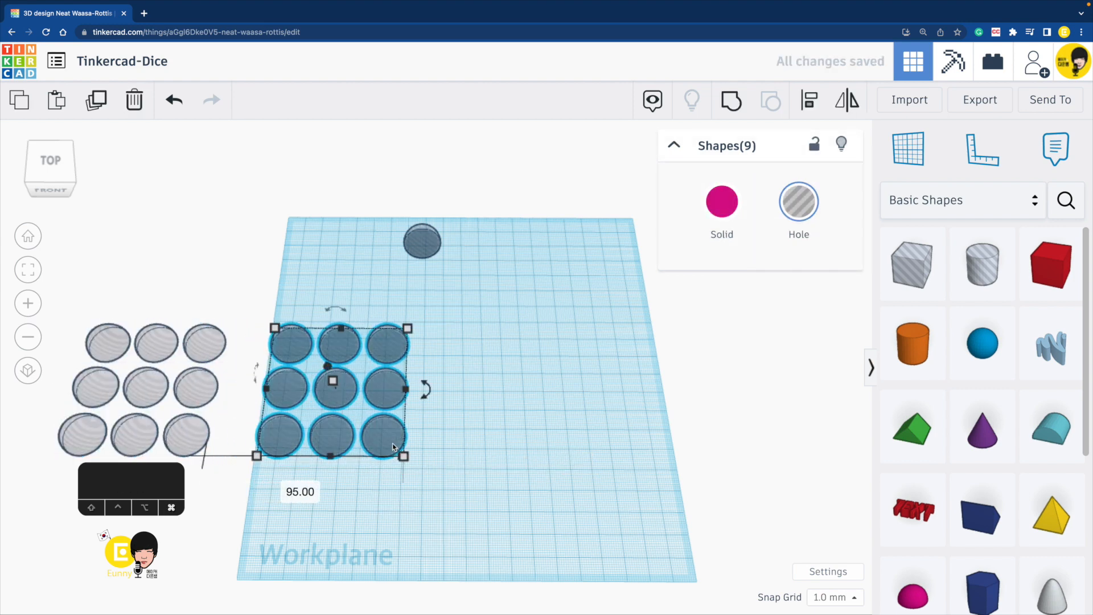
key(super+d)
key(super+d)
key(super+d)
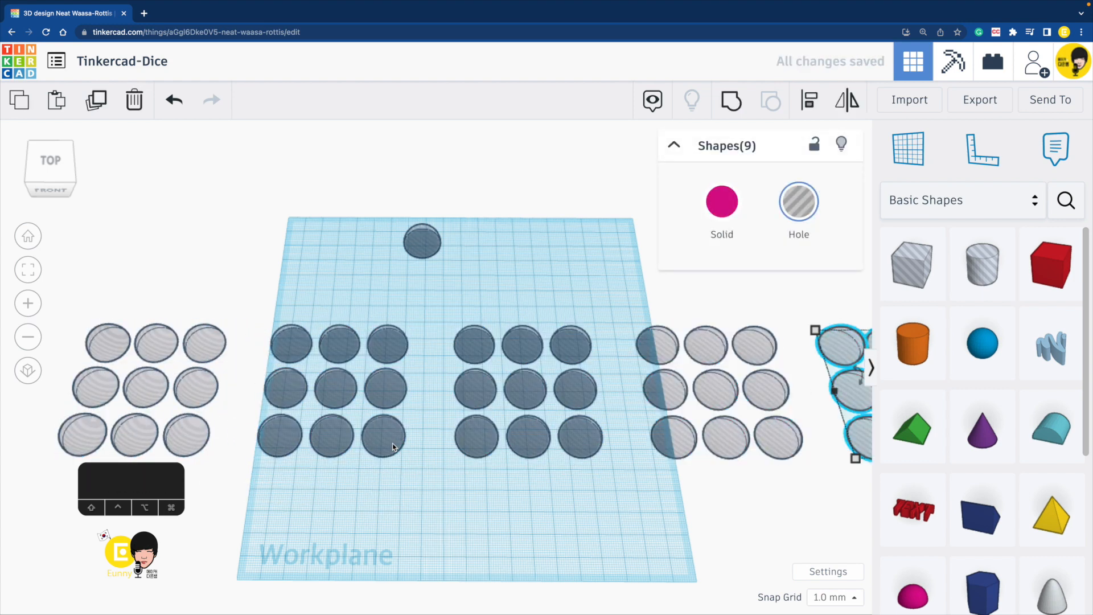
click(444, 515)
- Reduce the leftmost grid to its back-left and front-right half spheres and group the two
scroll(446, 518, down, 3)
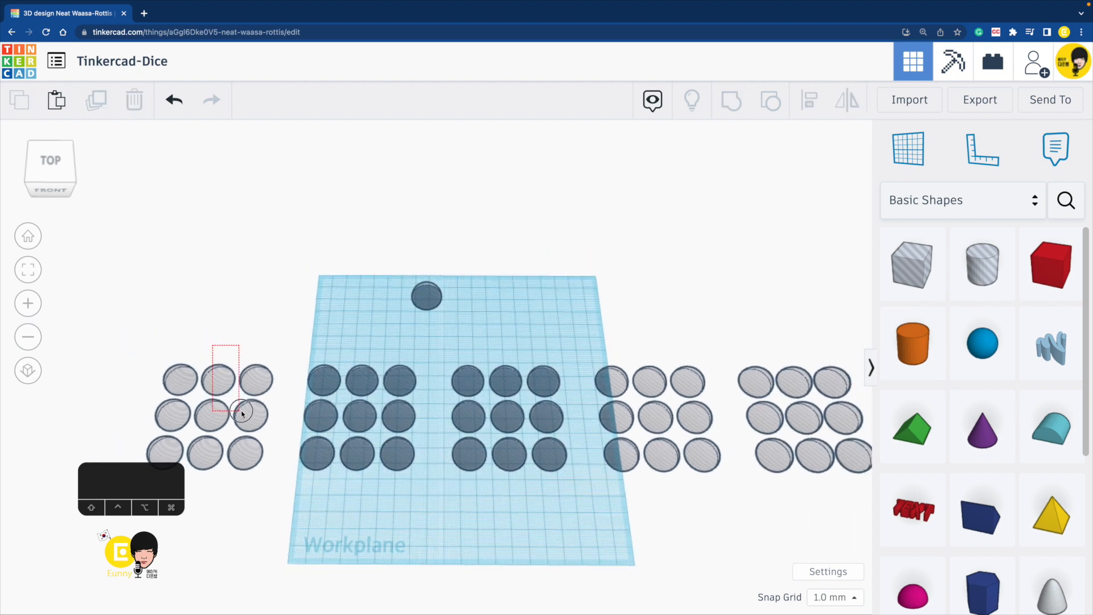
drag(242, 413, 245, 414)
key(BackSpace)
drag(199, 446, 199, 446)
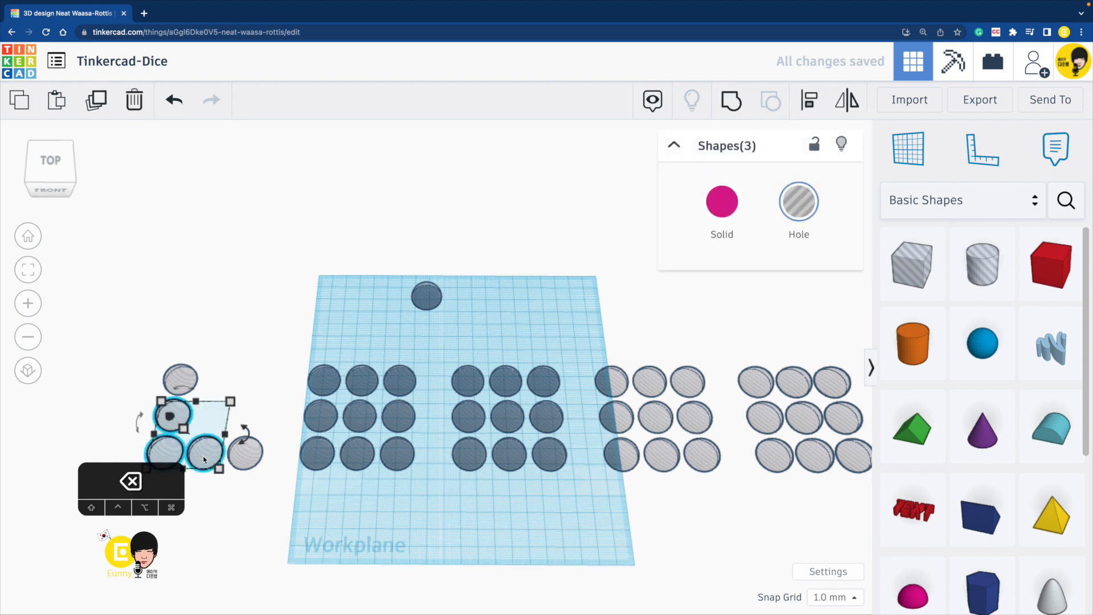
key(BackSpace)
drag(258, 478, 137, 325)
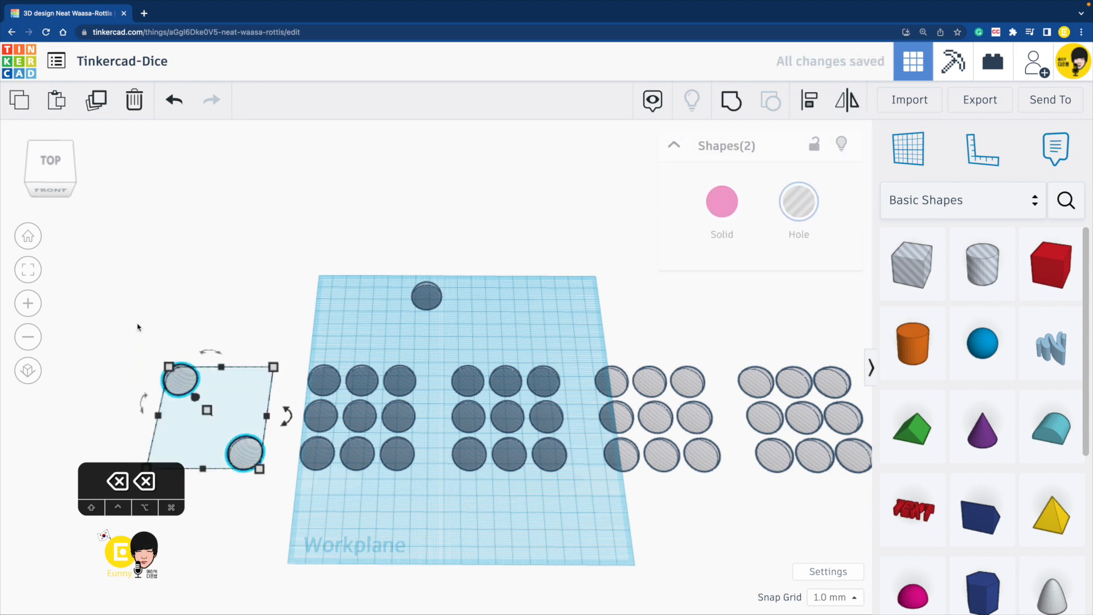
click(733, 100)
key(super+z)
click(314, 489)
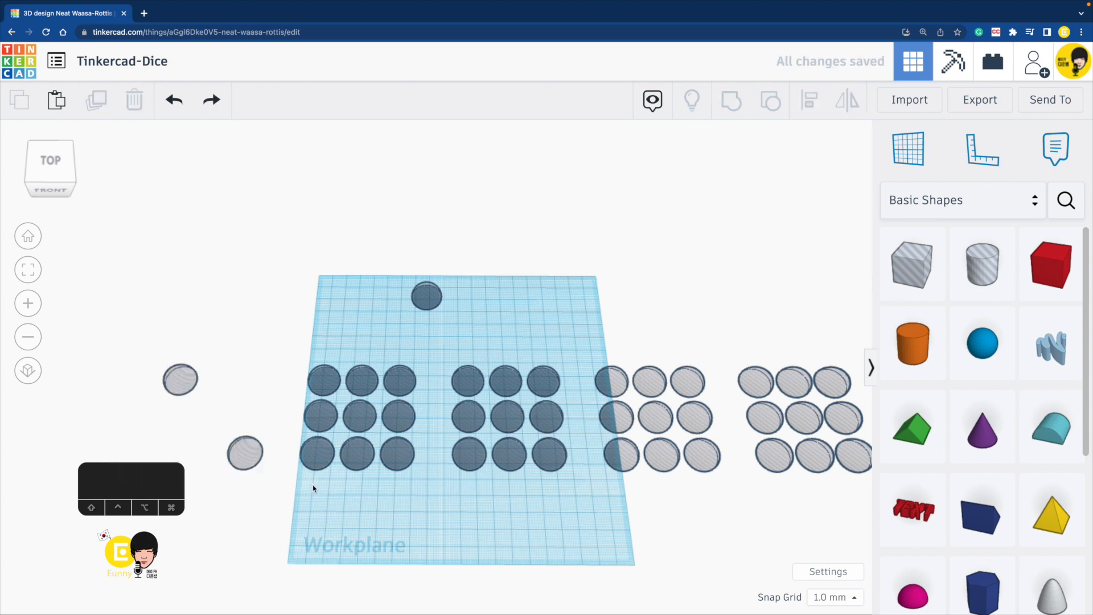
- Delete half spheres from the second grid, keeping only the diagonal of three from back-left to front-right
drag(295, 410, 294, 408)
key(BackSpace)
click(363, 381)
key(BackSpace)
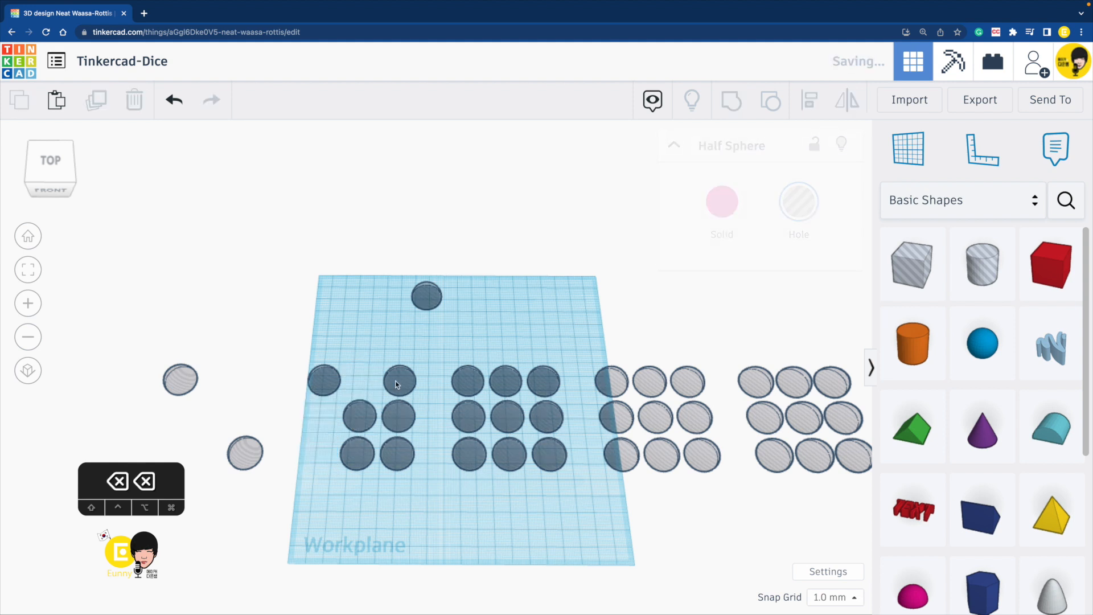
click(399, 381)
key(BackSpace)
click(398, 416)
key(BackSpace)
click(354, 448)
key(BackSpace)
- Group the three diagonal half spheres of the second grid into a single hole
drag(404, 510, 297, 365)
click(729, 103)
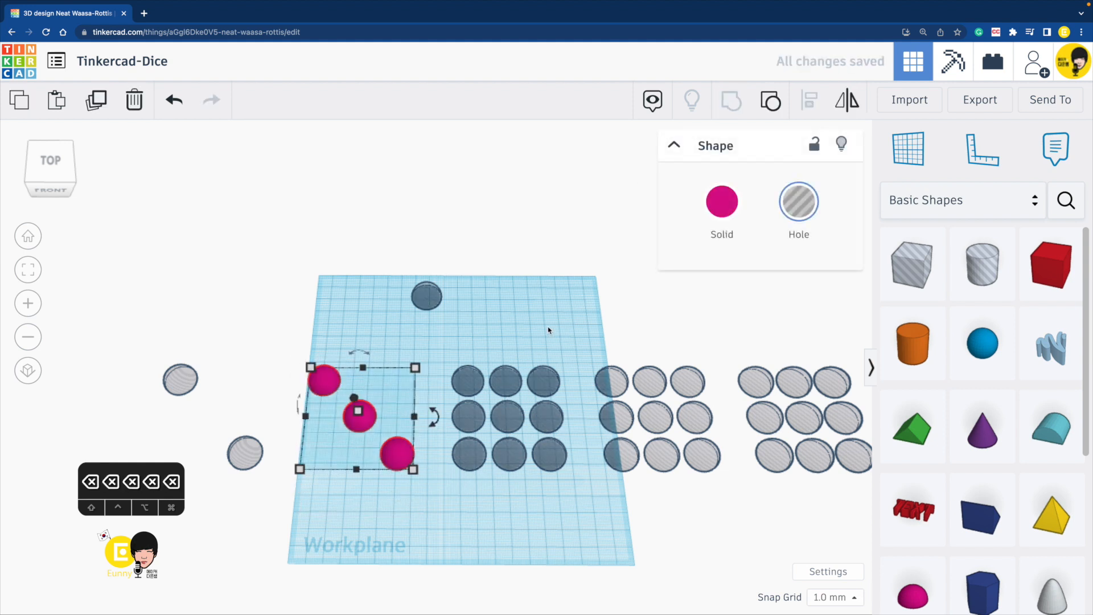
key(h)
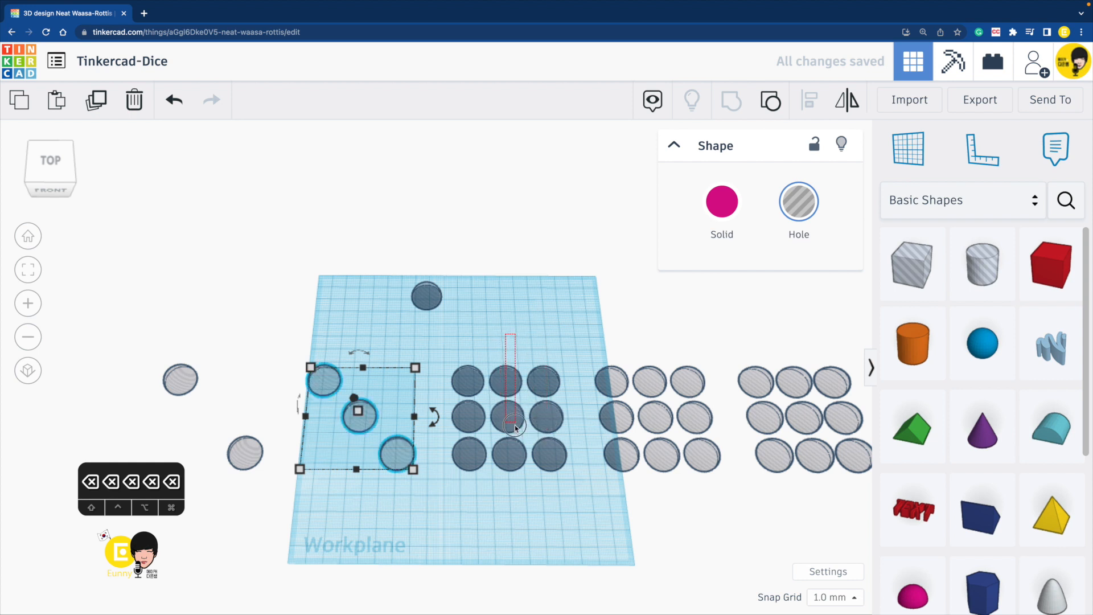
- Delete the middle column and middle row of the third grid and group the four corner half spheres
drag(515, 425, 513, 483)
key(BackSpace)
drag(569, 418, 568, 419)
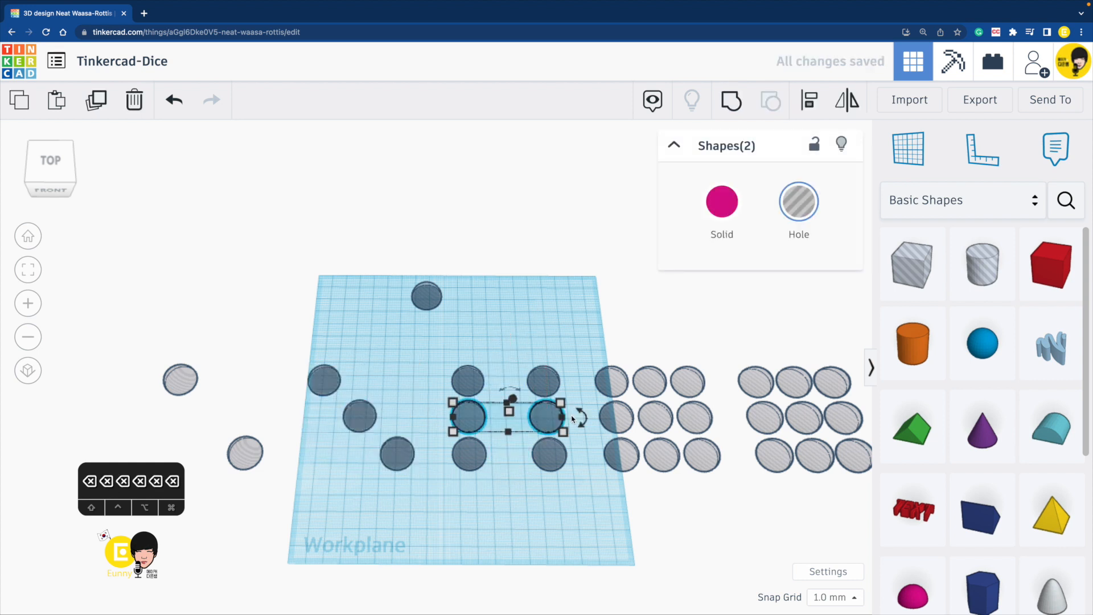
key(BackSpace)
drag(444, 356, 572, 475)
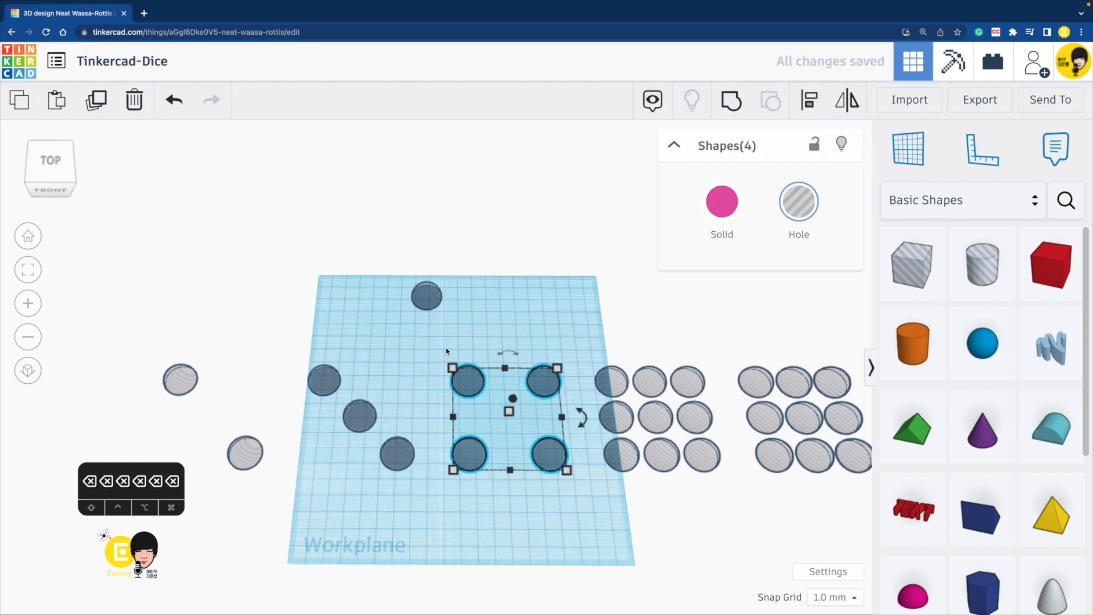
click(733, 101)
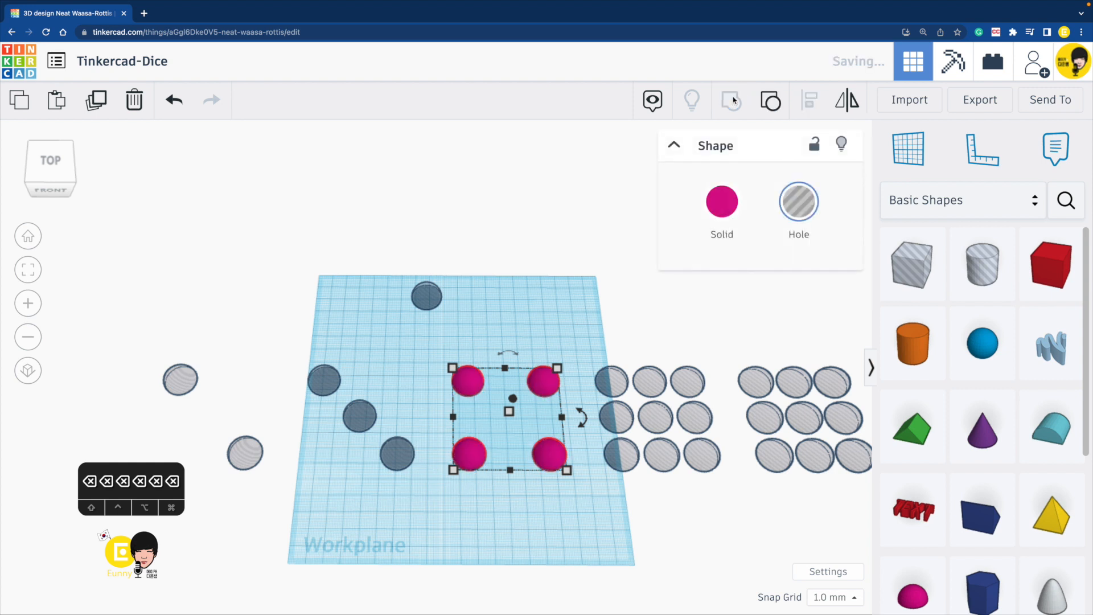
- Delete the four mid-edge half spheres of the fourth grid and group the remaining five-dot pattern
click(614, 425)
key(BackSpace)
click(653, 381)
key(BackSpace)
click(694, 419)
key(BackSpace)
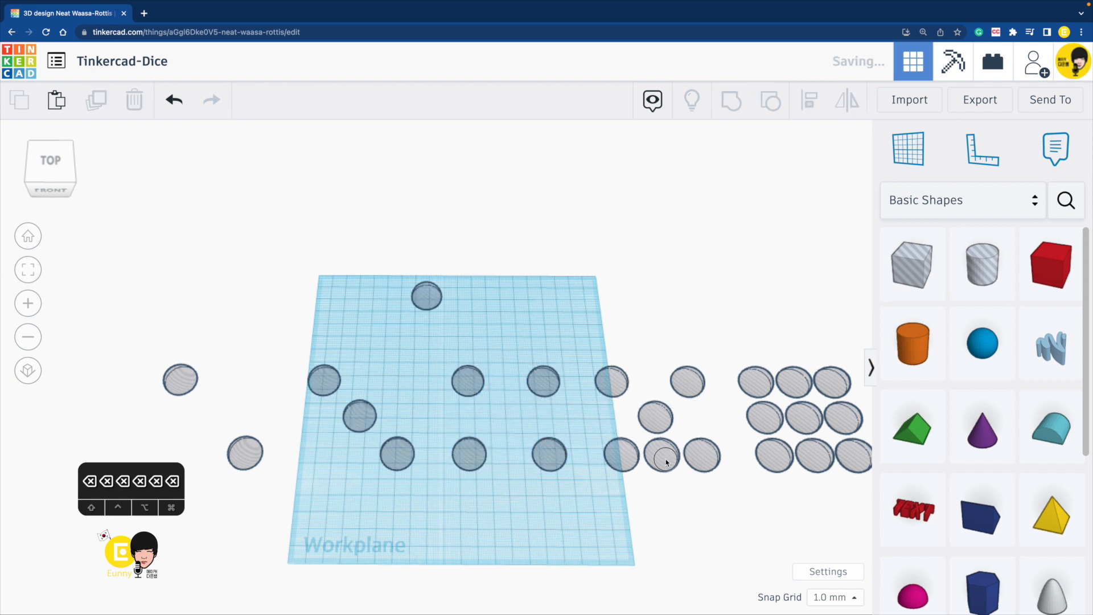
click(665, 458)
key(BackSpace)
drag(607, 359, 607, 357)
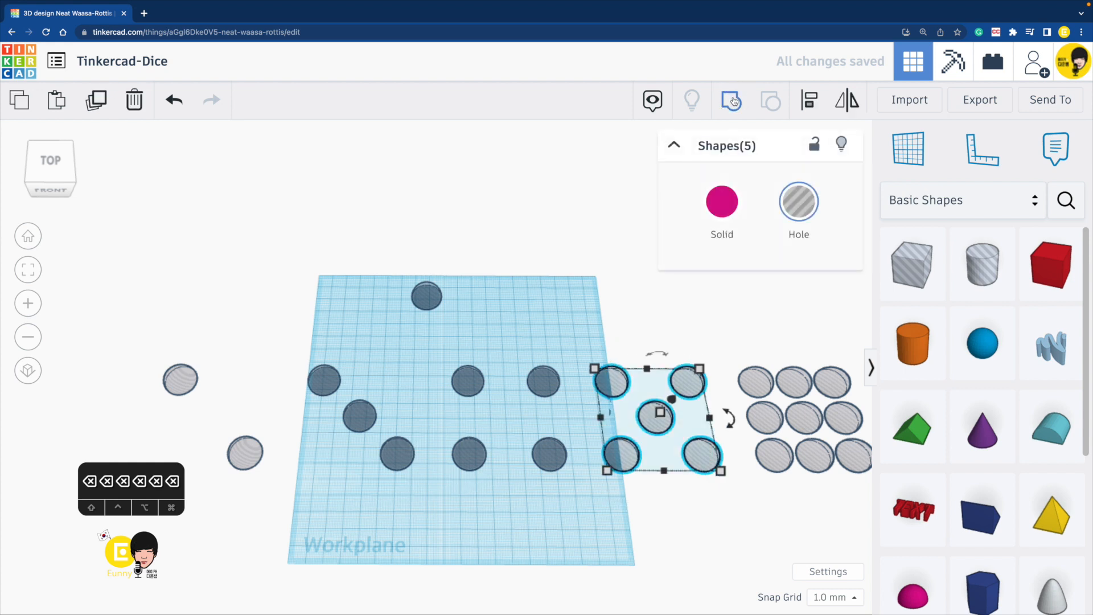
click(732, 101)
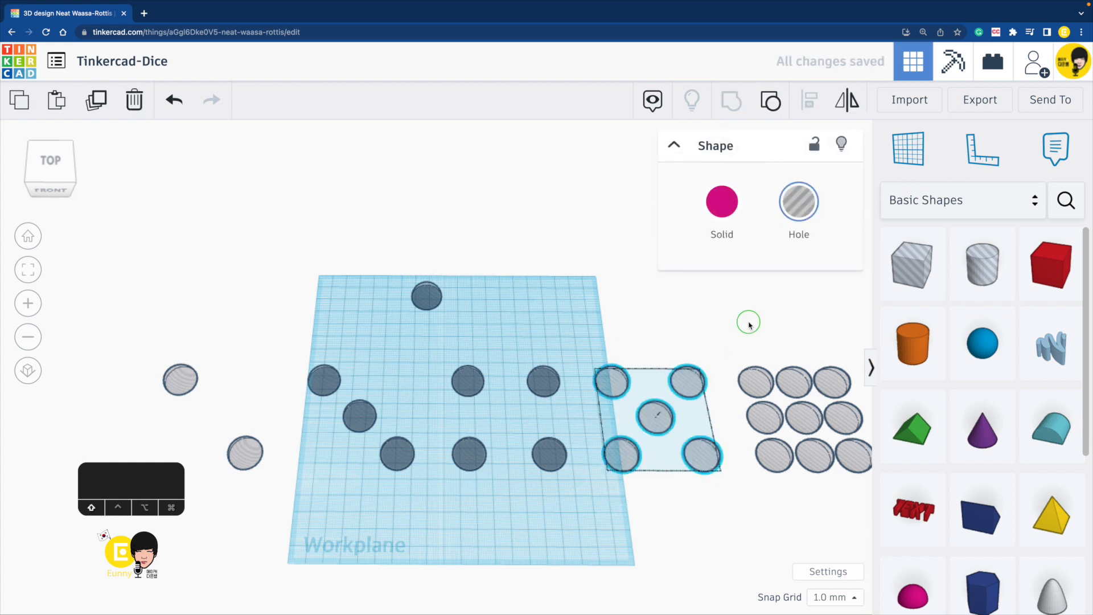
- Delete the right column of the fifth grid and group the remaining six half spheres
middle_drag(749, 322, 619, 331)
drag(764, 386, 758, 370)
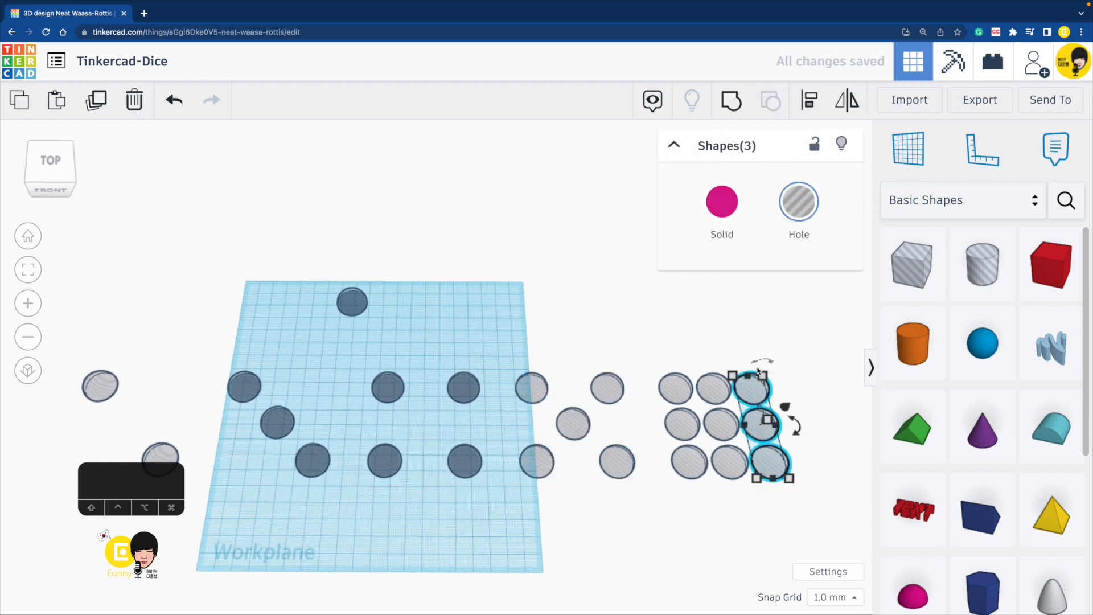
key(BackSpace)
drag(646, 345, 645, 344)
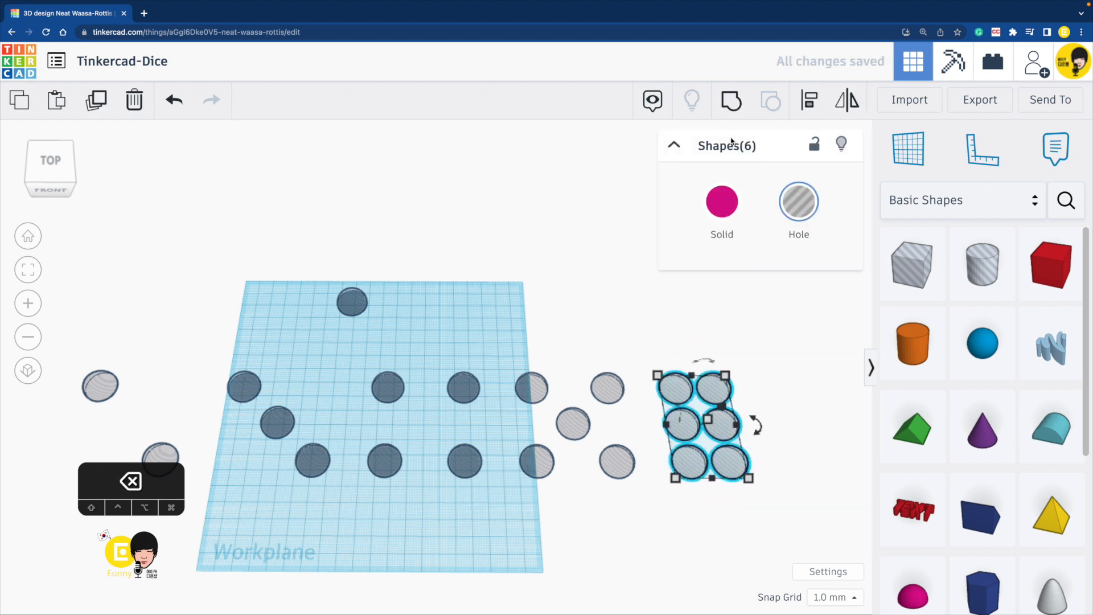
click(731, 106)
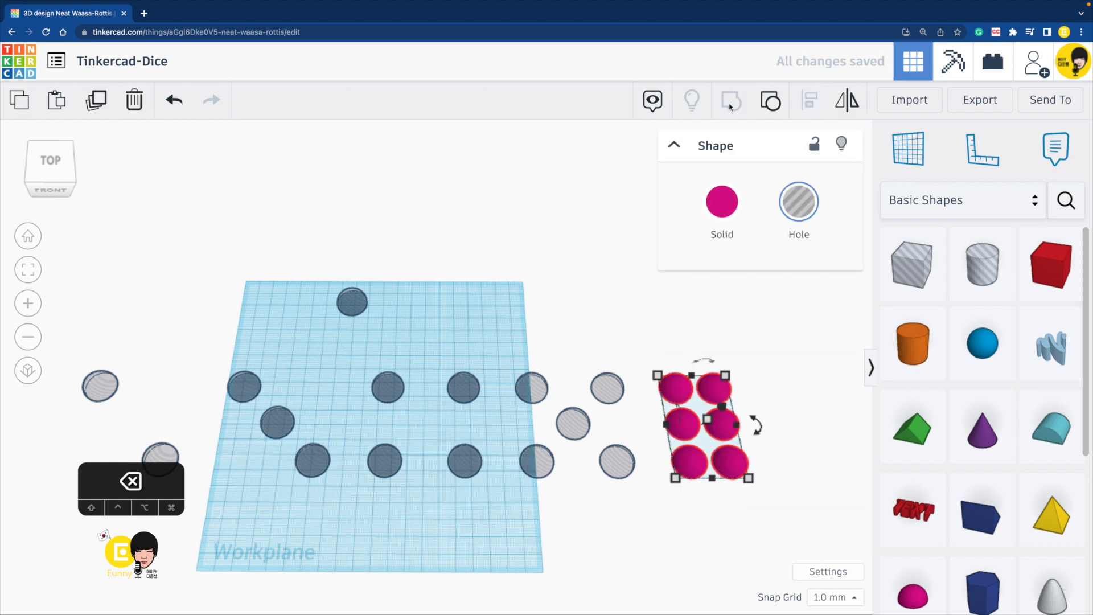
click(480, 325)
- Reposition the grouped dot patterns across the row and move the single half sphere off the workplane beyond the back-left corner
scroll(480, 322, down, 3)
click(235, 432)
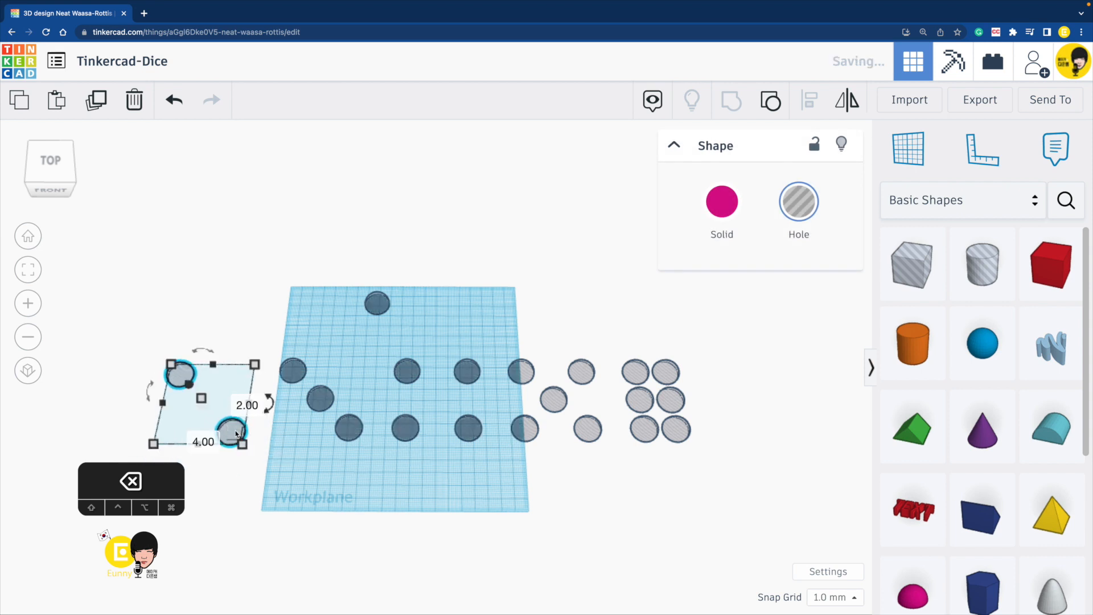
drag(348, 430, 346, 431)
mouse_move(470, 427)
mouse_down()
mouse_move(455, 430)
mouse_move(476, 443)
mouse_up()
drag(594, 438, 591, 445)
drag(660, 430, 685, 437)
drag(682, 428, 695, 446)
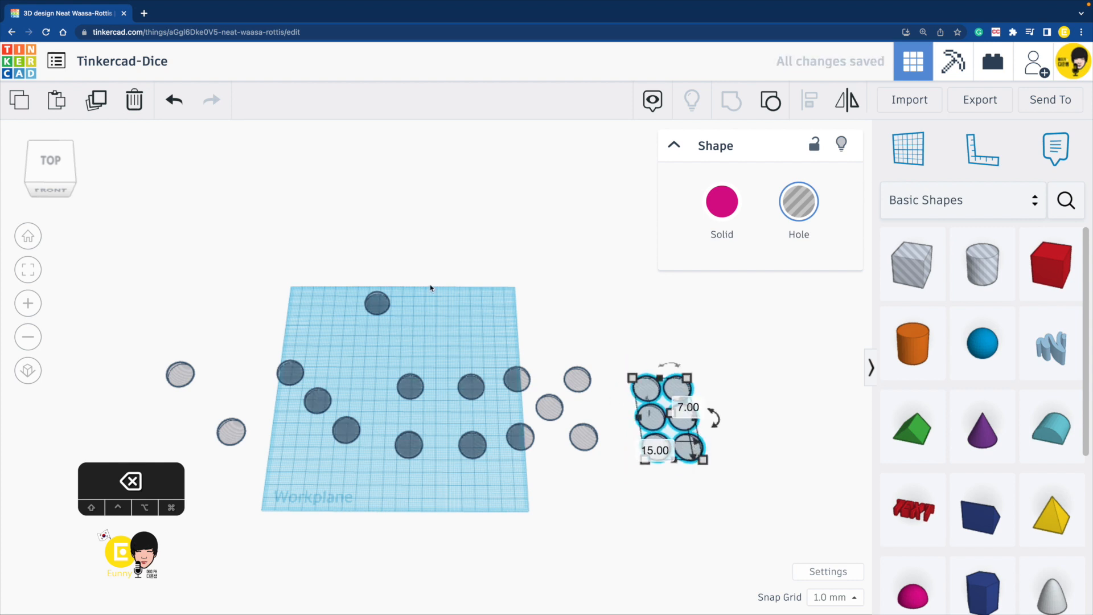
drag(364, 299, 222, 262)
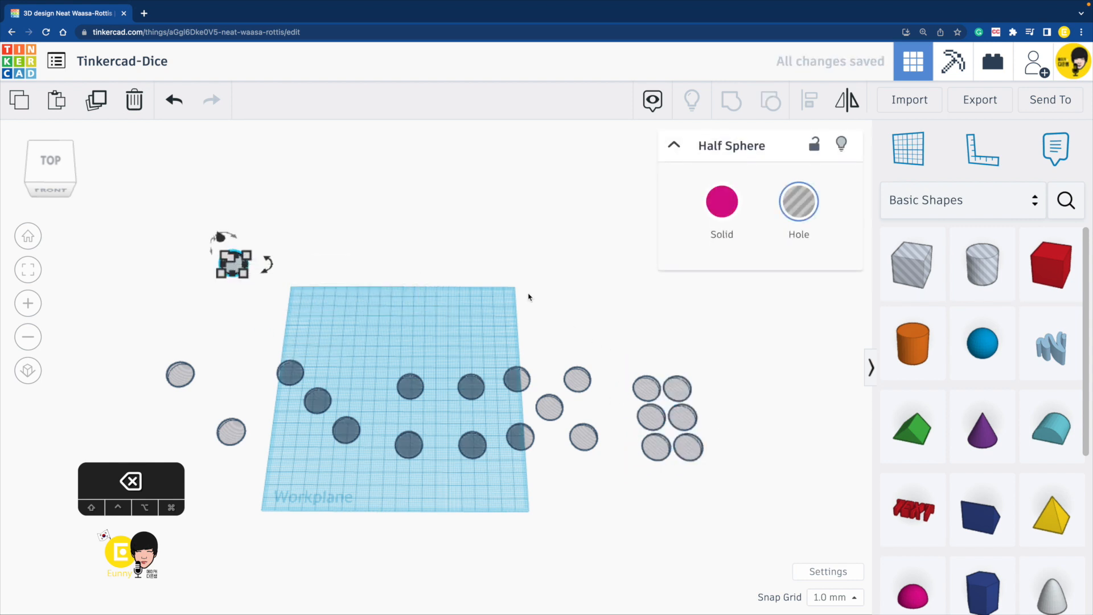
- Add a large solid red box on the workplane behind the dot patterns
mouse_move(513, 288)
right_down()
mouse_move(554, 300)
mouse_move(533, 326)
mouse_move(524, 306)
right_up()
drag(1050, 263, 471, 331)
right_drag(473, 328, 526, 319)
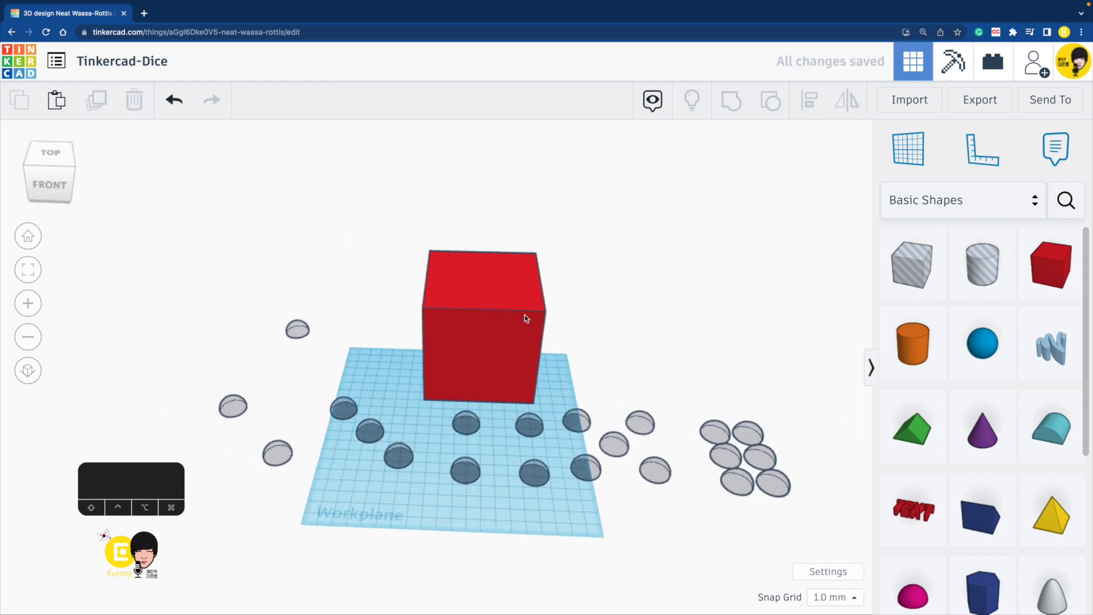
- Move the single half-sphere hole beside the box and raise it 88 mm above the workplane
drag(298, 329, 372, 238)
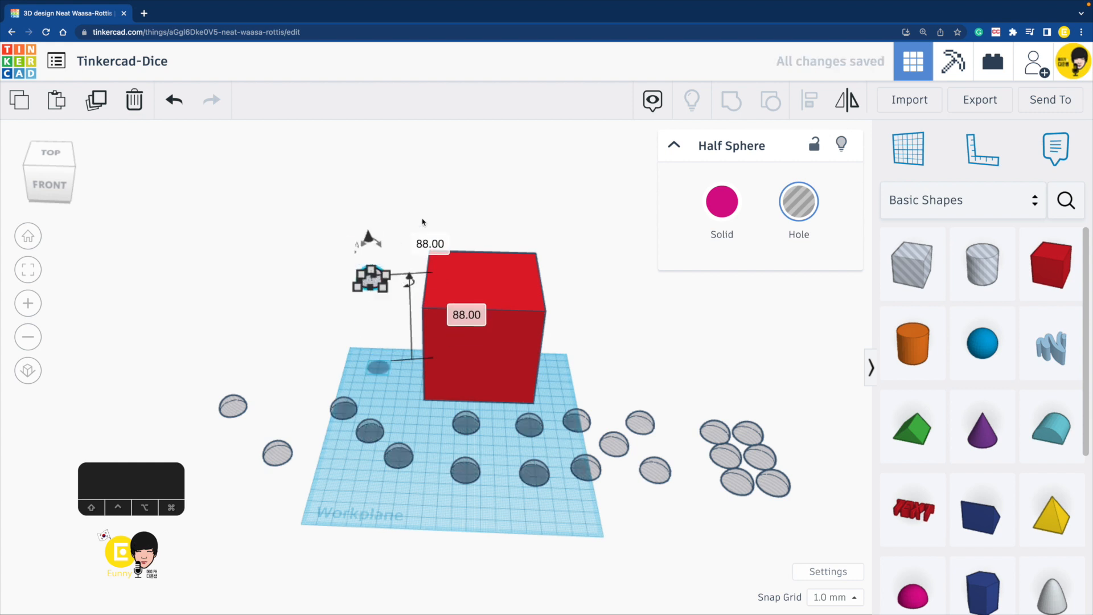
right_drag(423, 222, 385, 228)
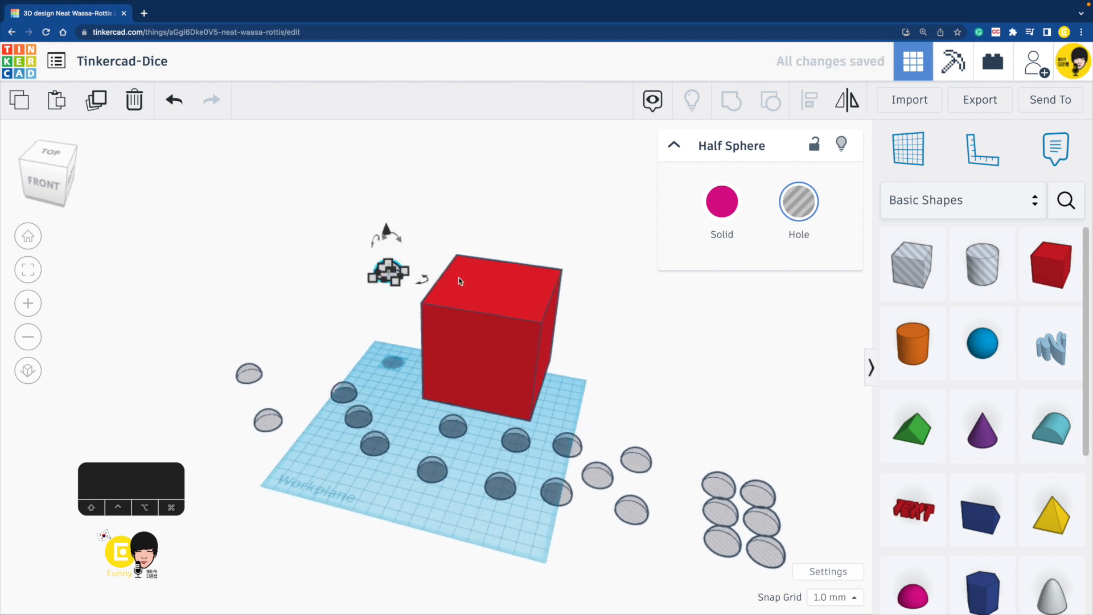
- Enlarge the raised half-sphere hole proportionally and flip it upside down by rotating it 180°
shift+drag(396, 281, 414, 301)
drag(396, 261, 413, 283)
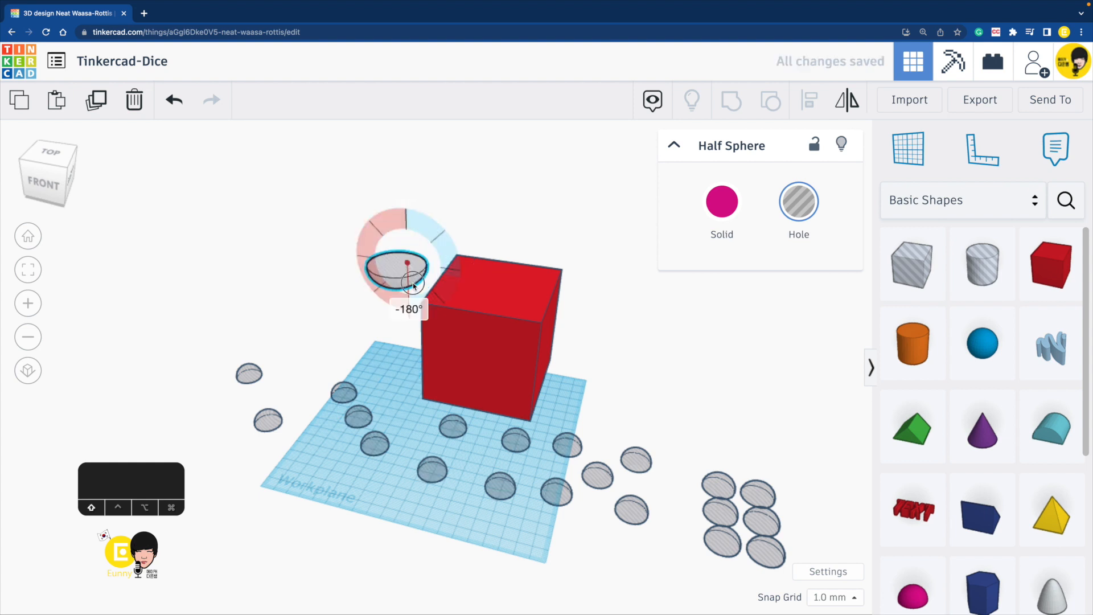
click(494, 232)
- Move the flipped half-sphere hole onto the middle of the box's top face and select it together with the box
right_drag(504, 246, 535, 275)
drag(389, 292, 494, 277)
shift+click(453, 241)
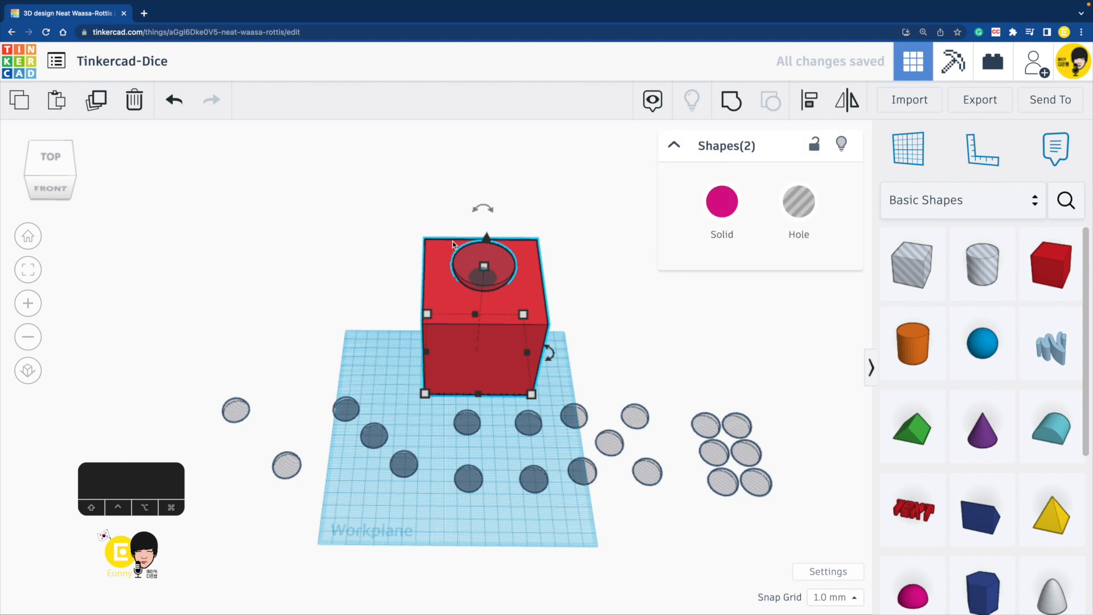
- Try centring the half-sphere hole and the box on each other in height, and undo that alignment
key(l)
right_drag(484, 262, 541, 308)
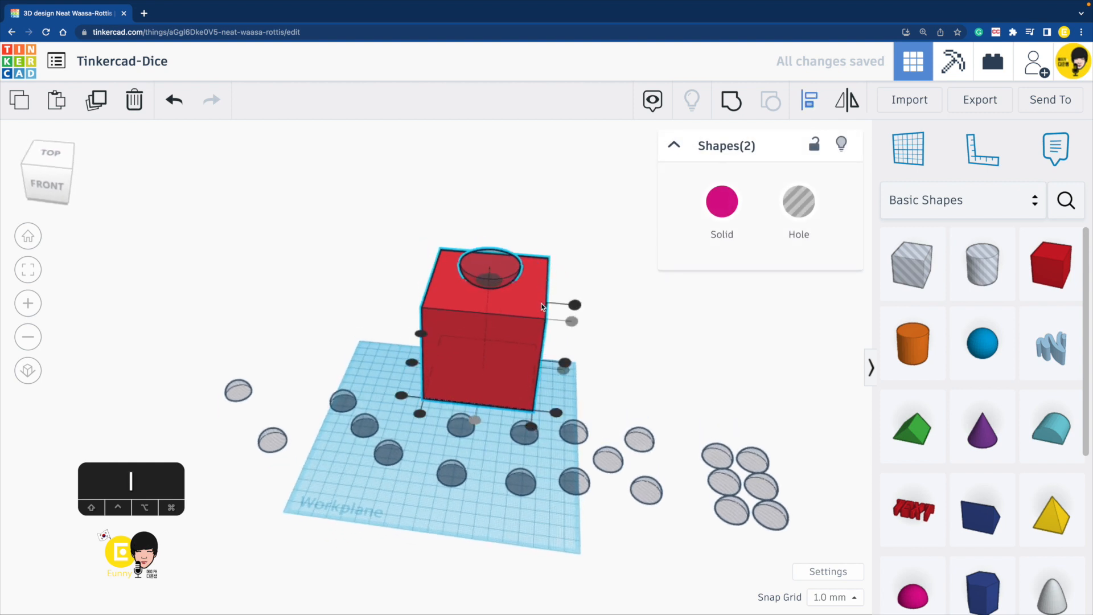
right_drag(582, 251, 588, 226)
click(563, 351)
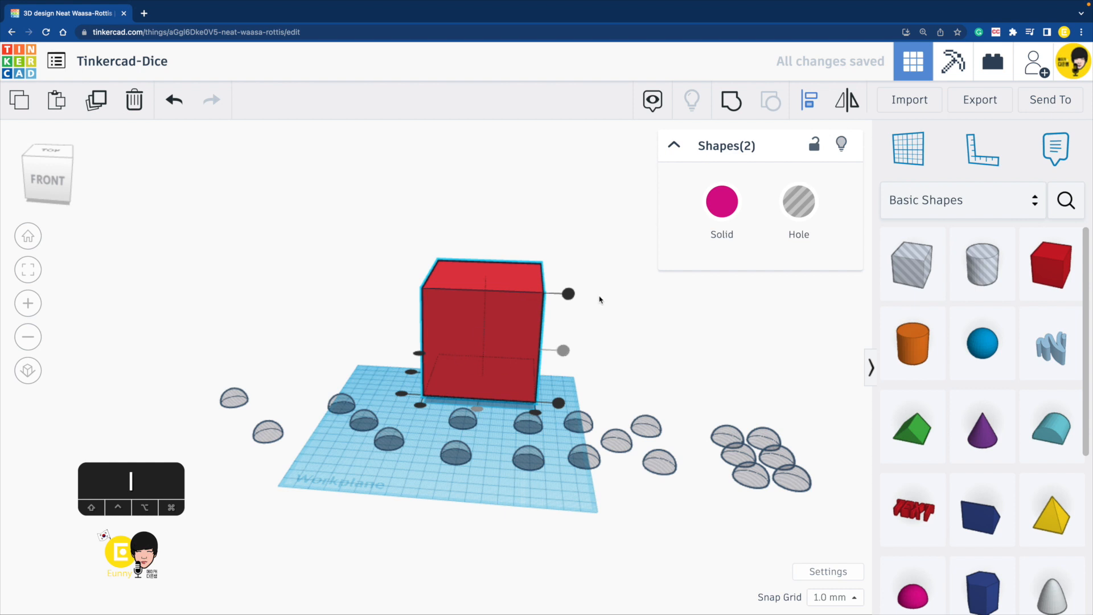
key(super+z)
- Align the half-sphere hole with the box, centred front to back and flush with the box's top
drag(589, 322, 432, 208)
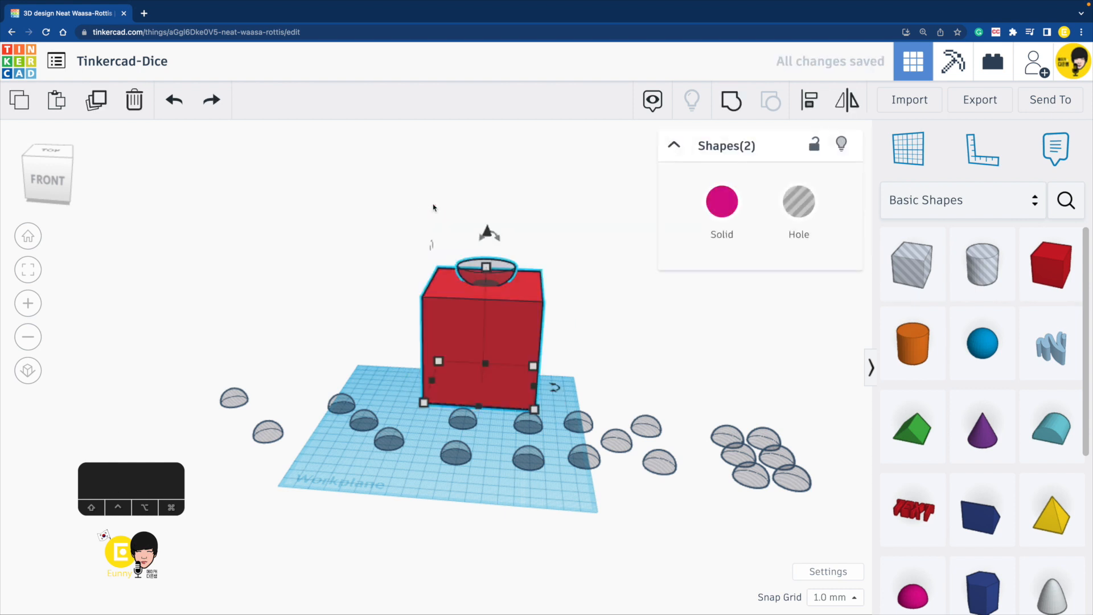
key(l)
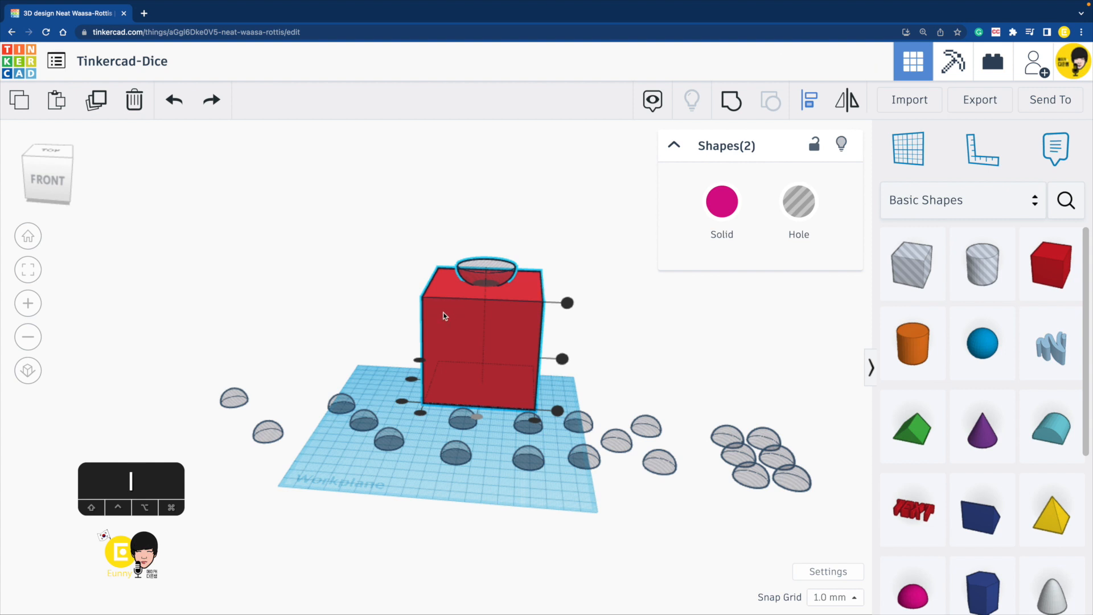
click(410, 379)
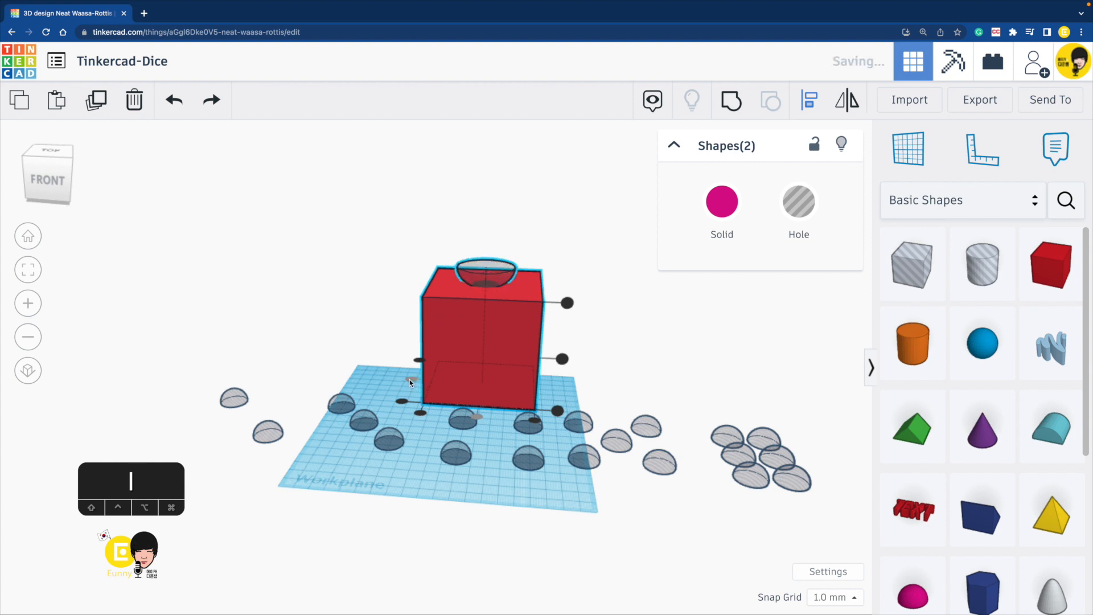
click(568, 303)
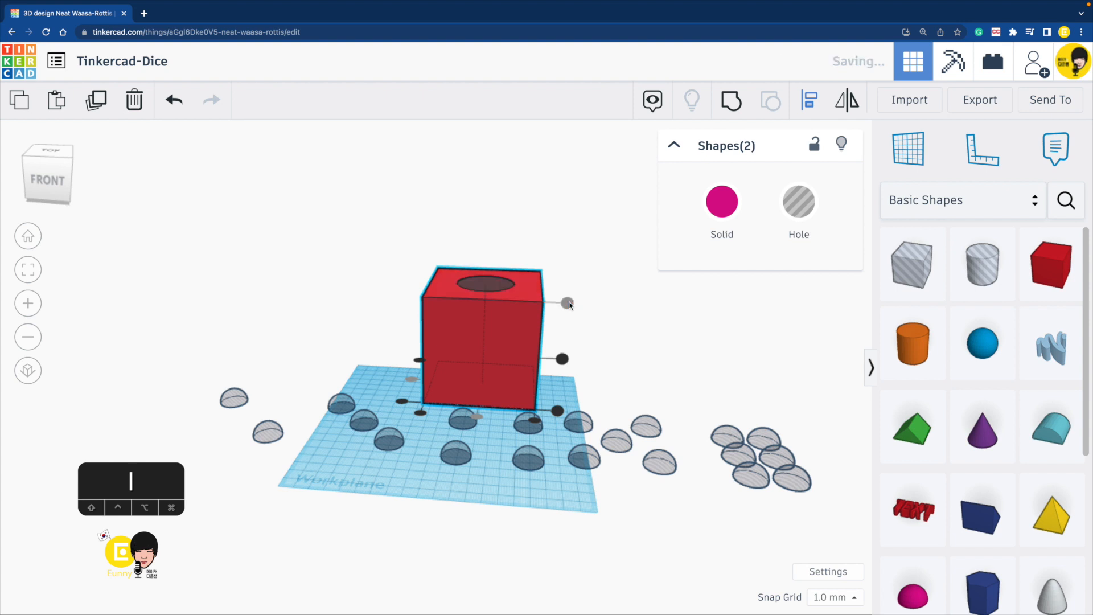
right_drag(586, 273, 606, 342)
click(607, 342)
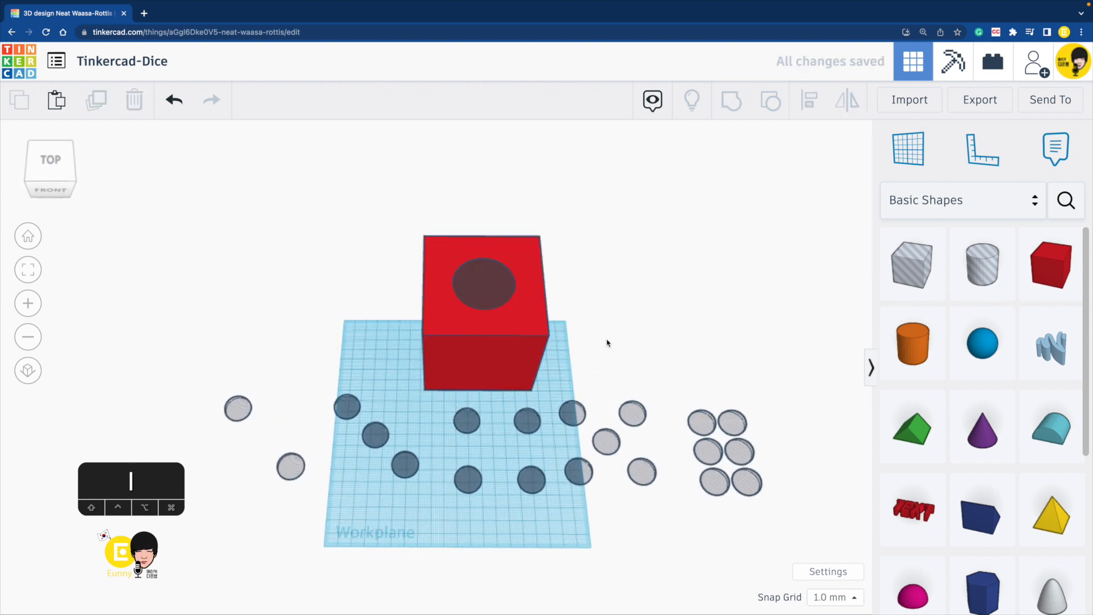
- Scale the half-sphere hole in the box's top face down slightly
click(491, 272)
click(452, 322)
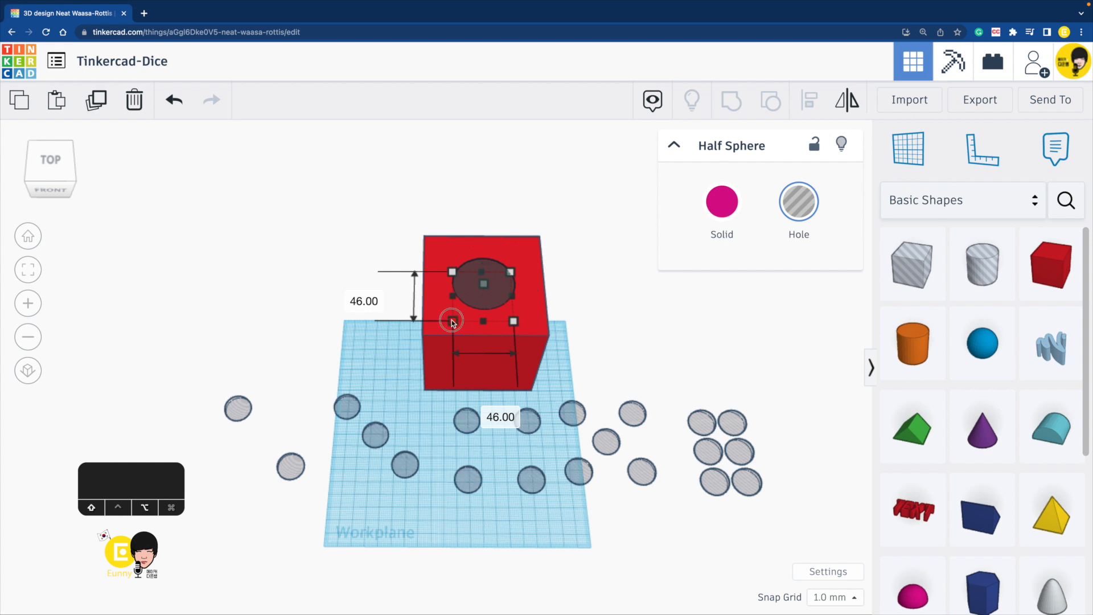
drag(452, 322, 456, 315)
- Realign the reduced half-sphere hole so that it sits flush with the box's top face
drag(605, 347, 441, 254)
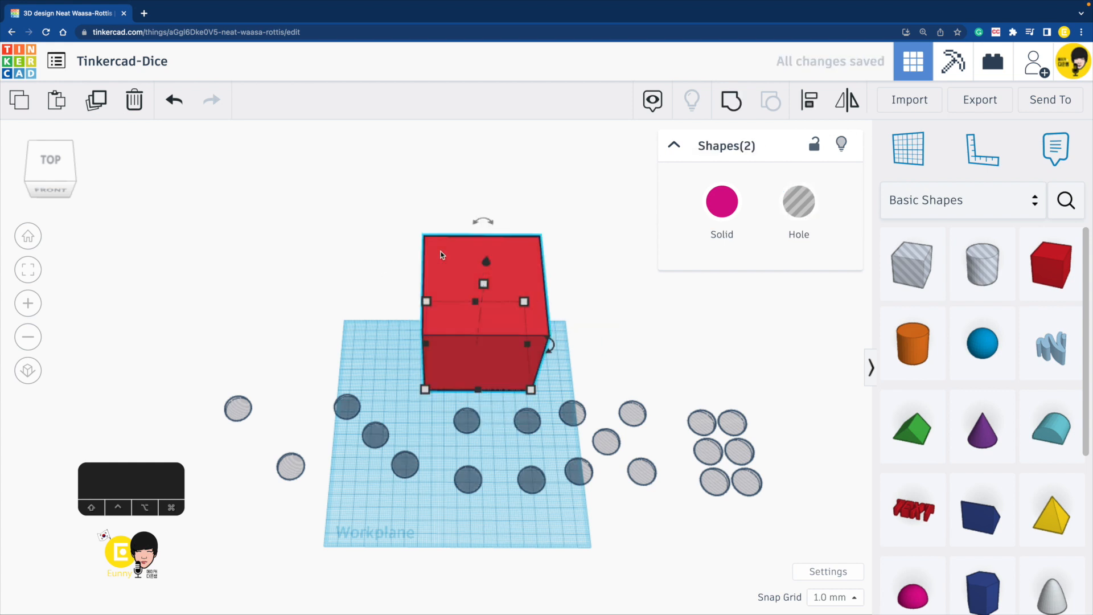
key(l)
click(576, 336)
key(l)
click(588, 291)
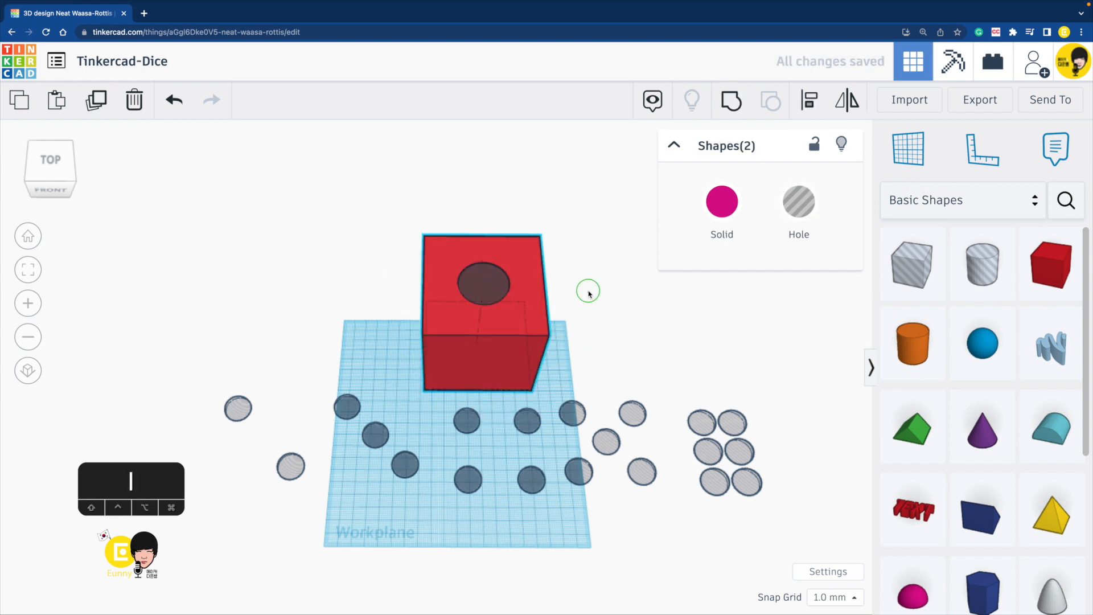
right_drag(588, 291, 603, 270)
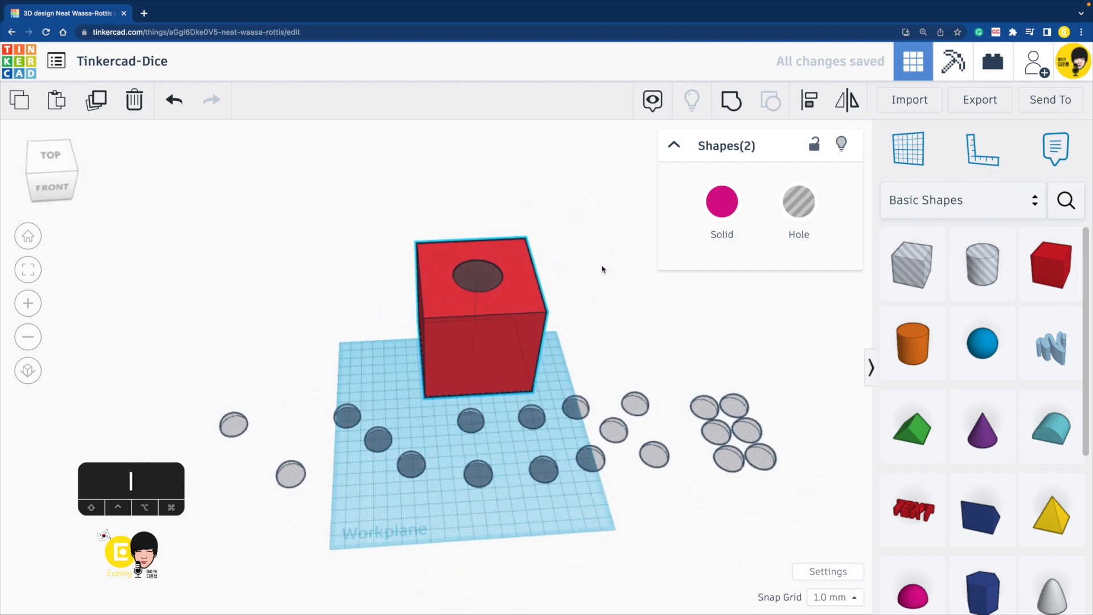
click(625, 299)
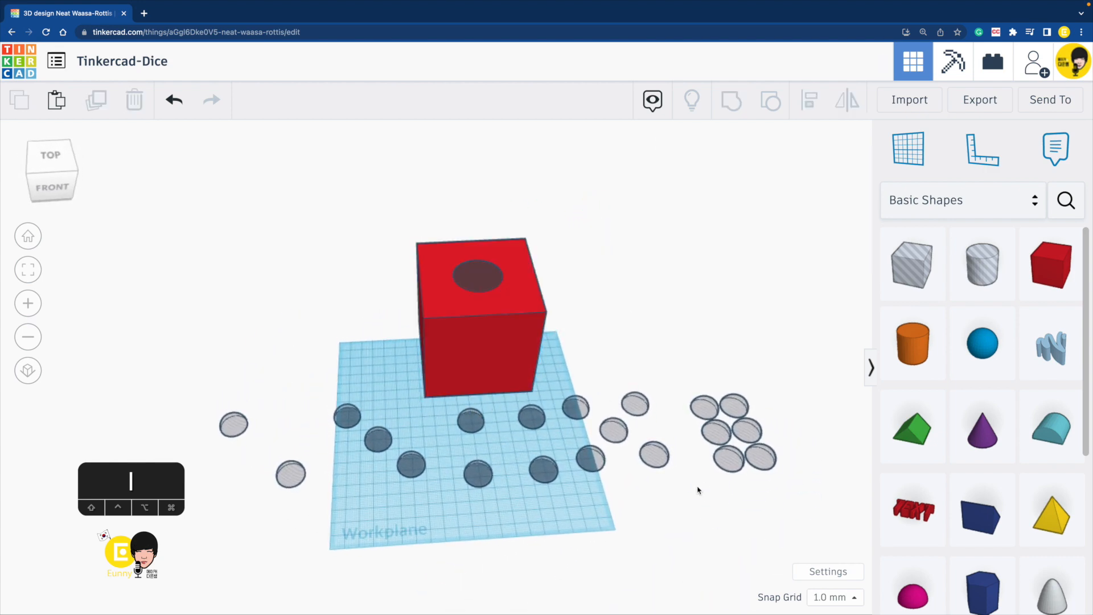
- Move the six-dot pattern under the box and centre it on the box's base in both horizontal directions
drag(733, 470, 466, 387)
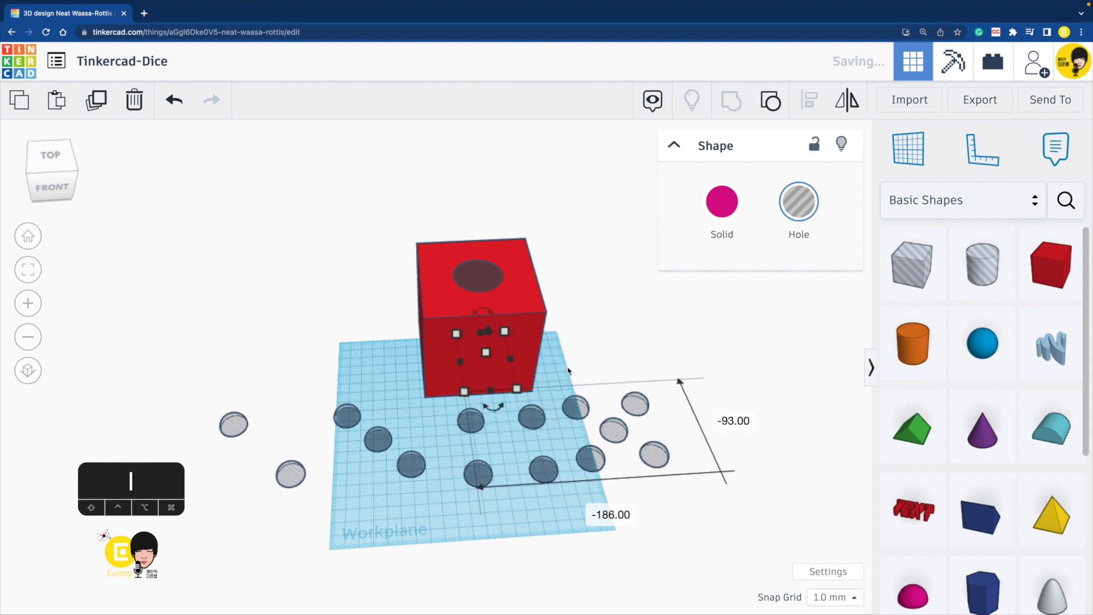
shift+click(472, 358)
key(l)
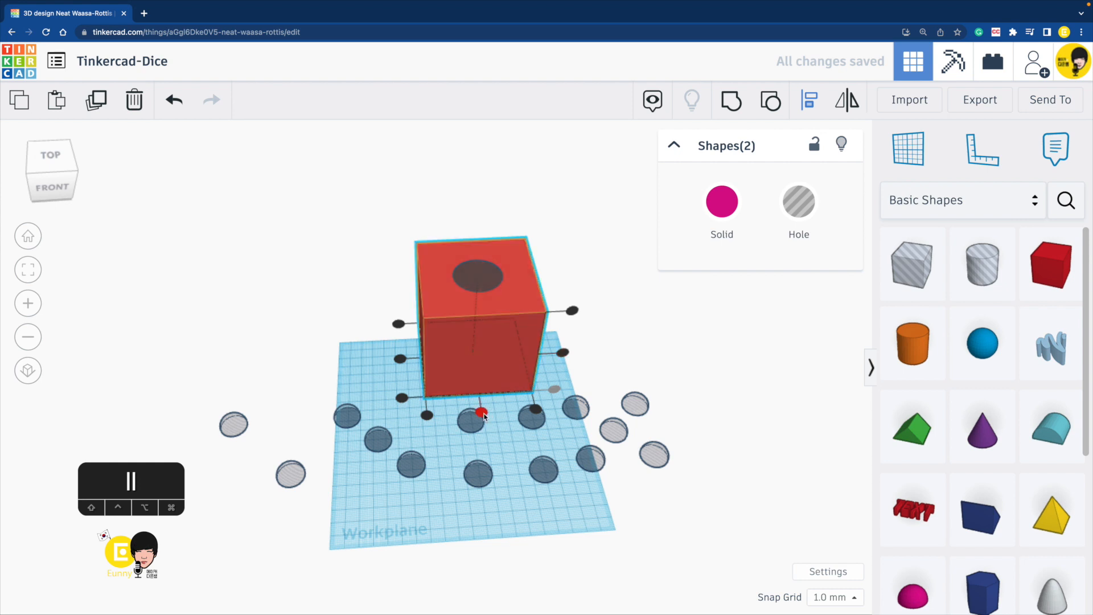
click(481, 411)
click(400, 358)
key(l)
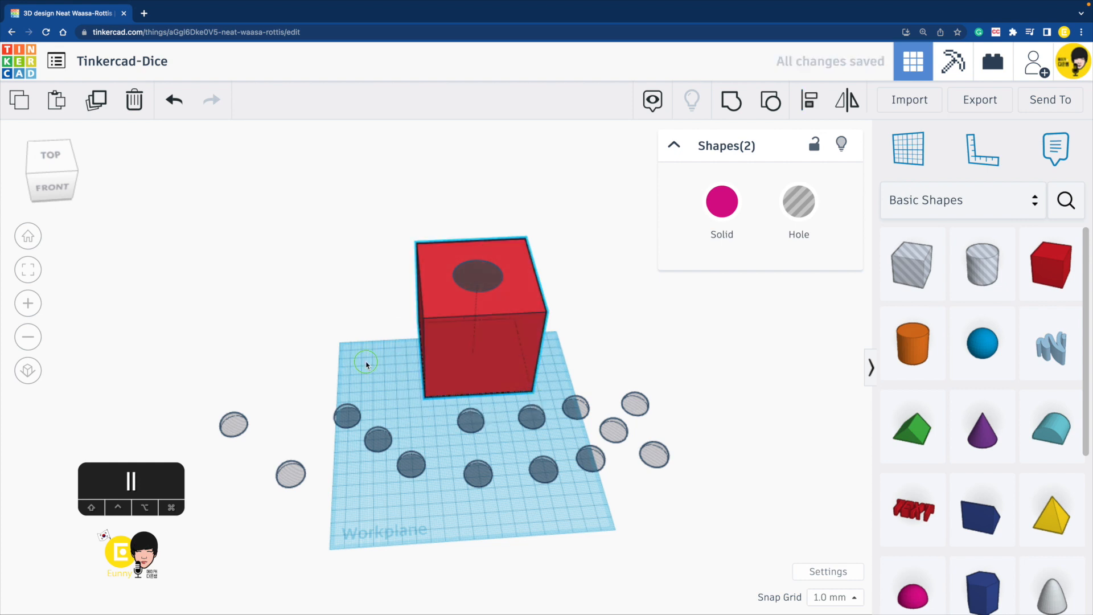
- Group the box with the half-sphere hole and the six-dot pattern to cut the dots into it
right_drag(367, 364, 351, 323)
drag(380, 250, 514, 419)
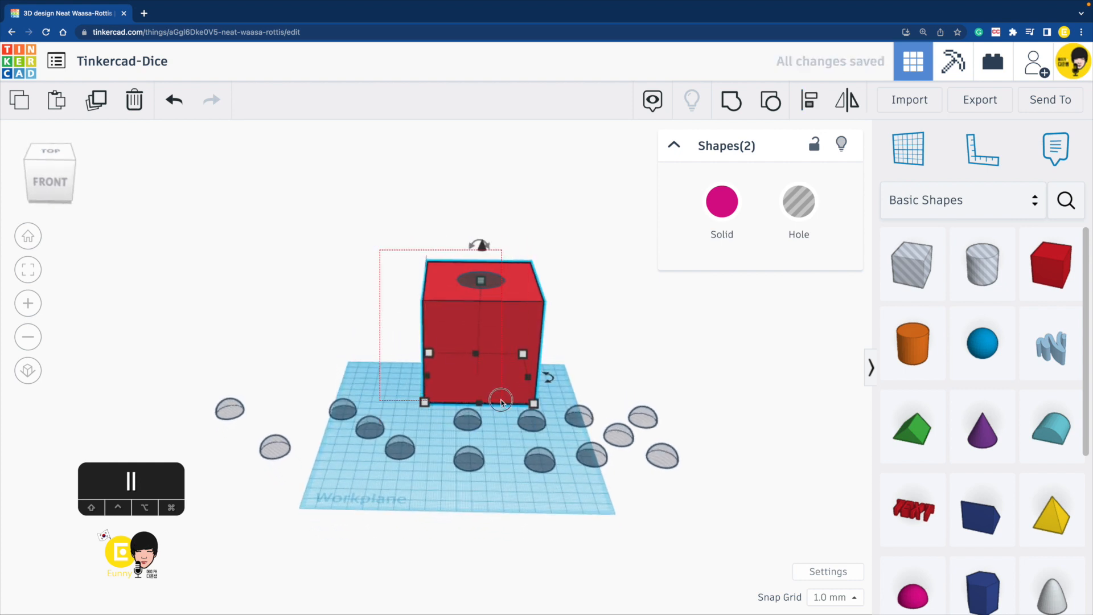
click(733, 103)
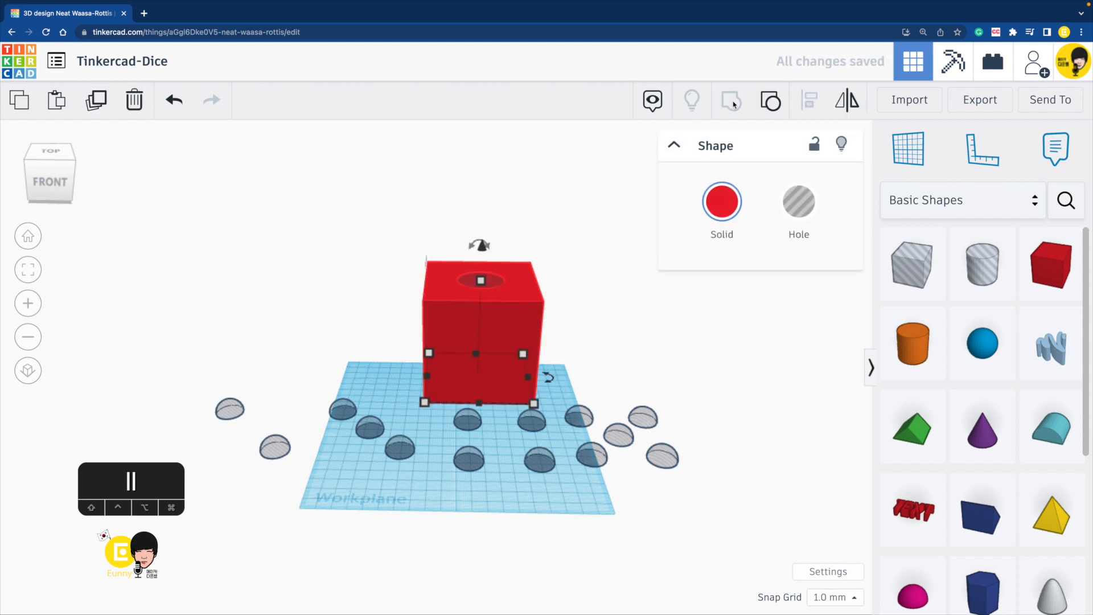
click(581, 285)
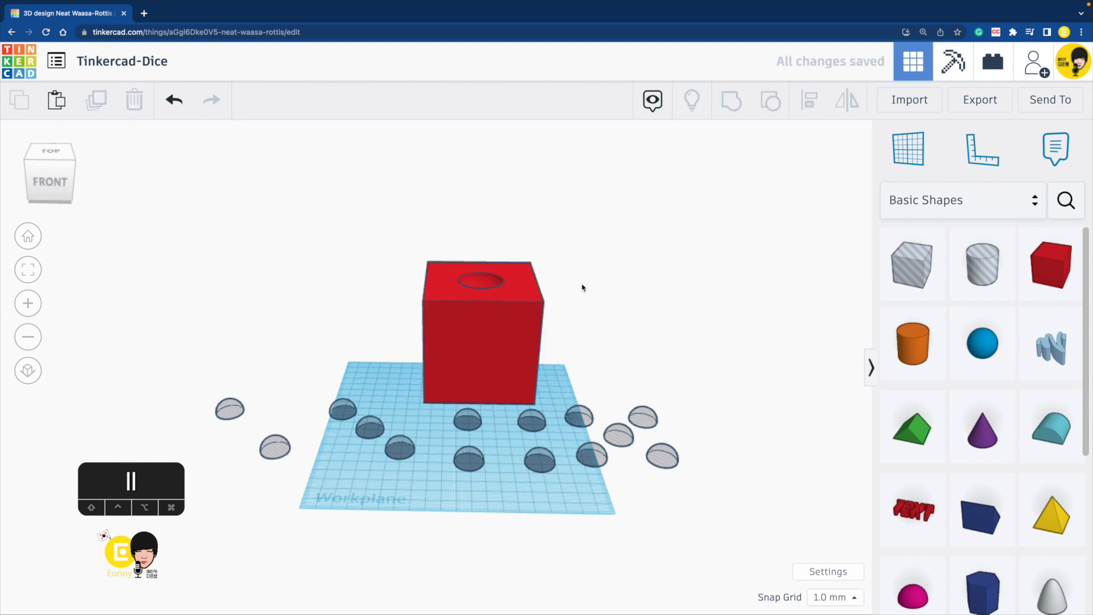
mouse_move(581, 285)
right_down()
mouse_move(749, 259)
mouse_move(571, 229)
mouse_move(566, 292)
right_up()
- Add a small default box beside the die to compare its shape settings with the grouped die, and delete it
click(500, 329)
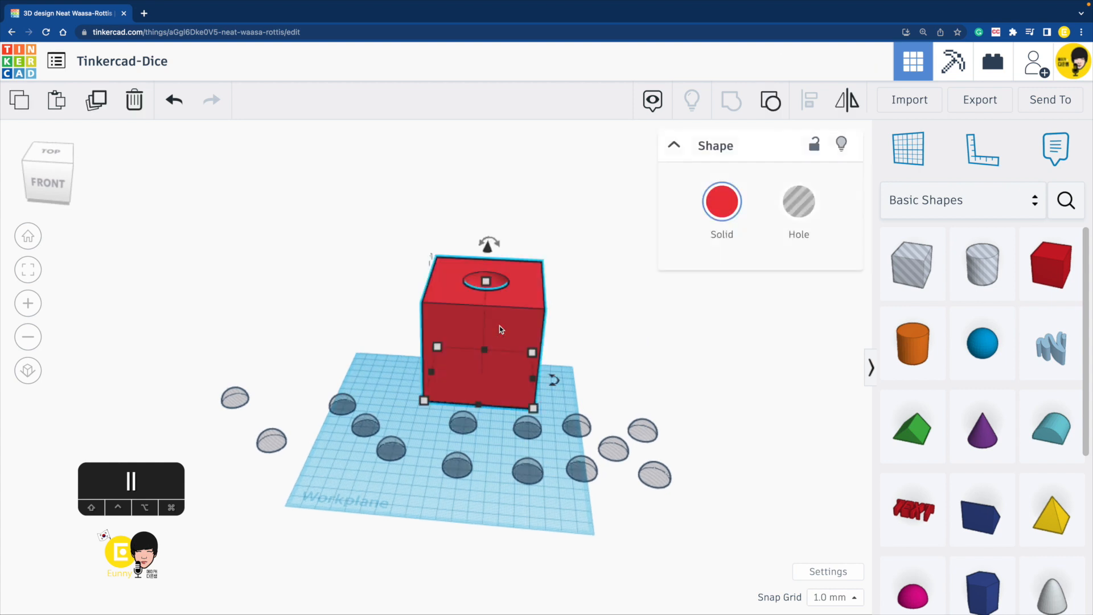
drag(1051, 265, 607, 349)
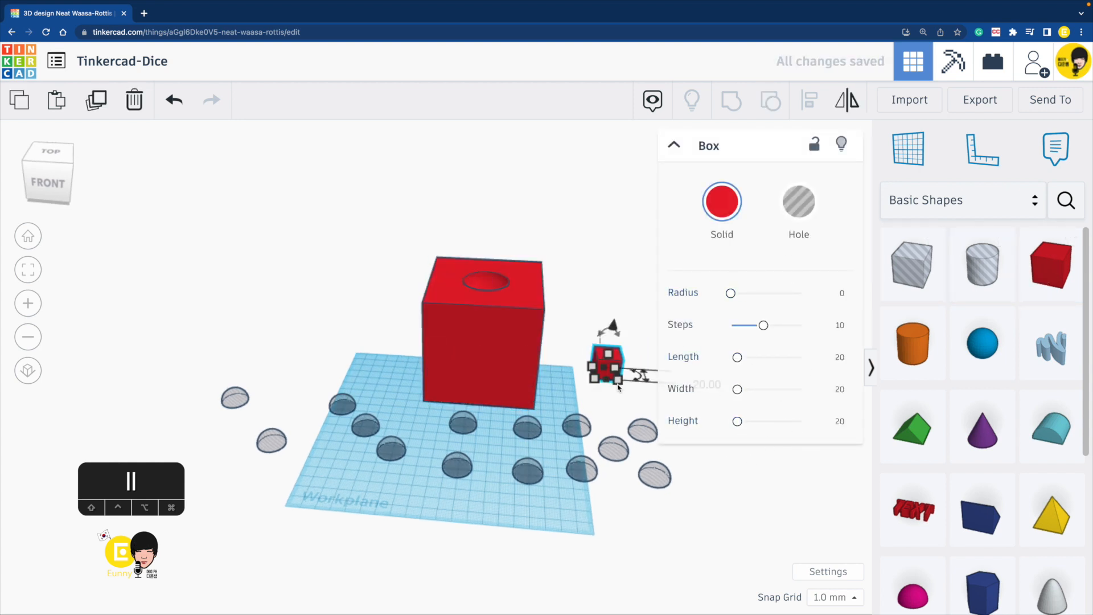
click(557, 300)
click(475, 338)
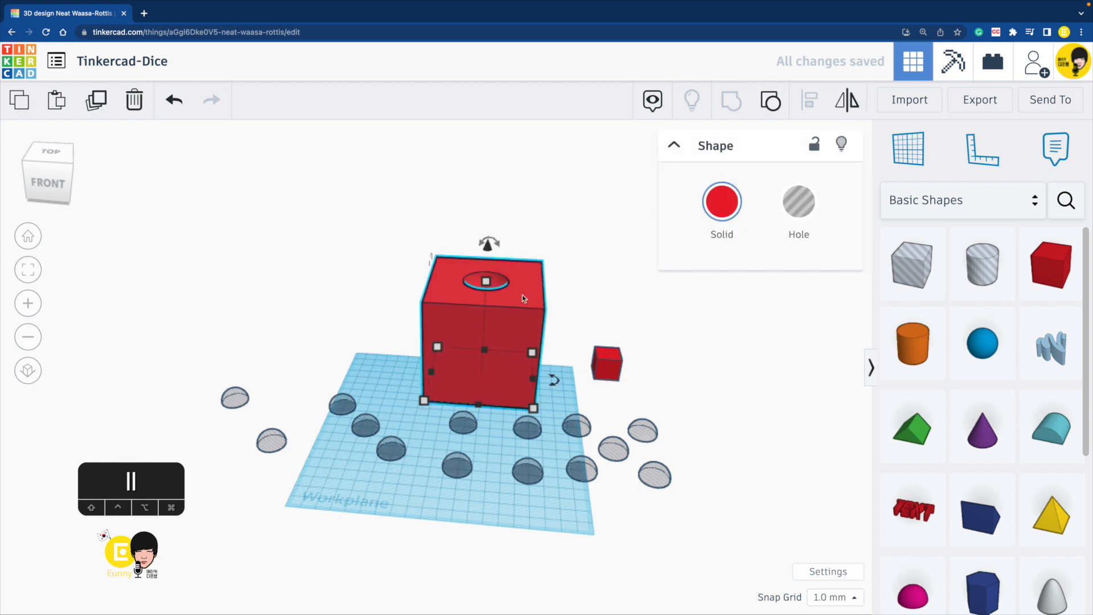
click(609, 363)
key(BackSpace)
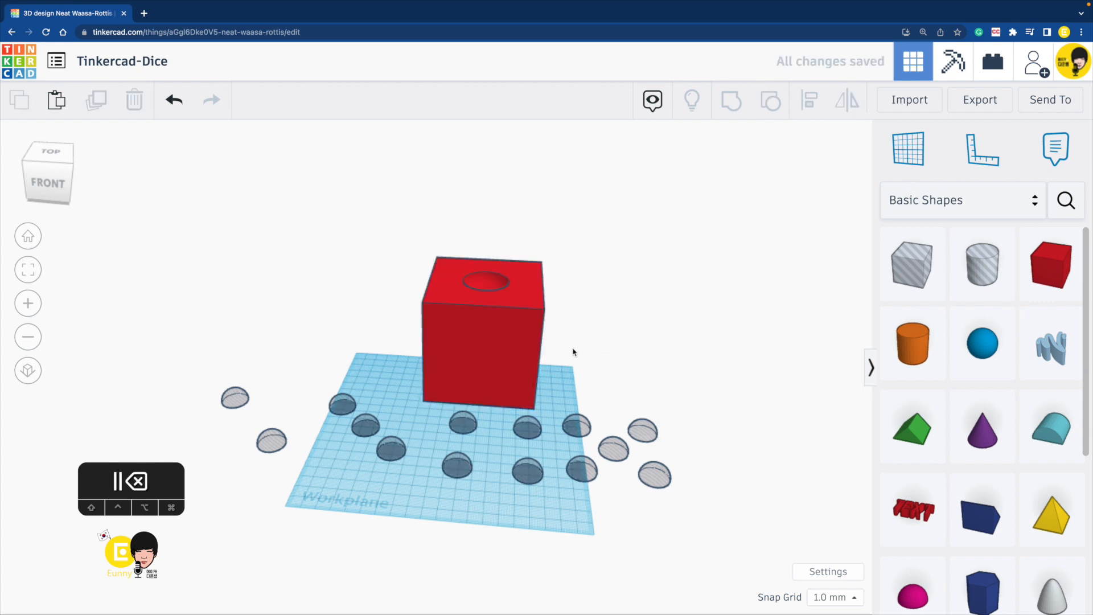
- Ungroup the die into the box, the half-sphere hole and the six-dot pattern
click(500, 327)
key(super+shift+g)
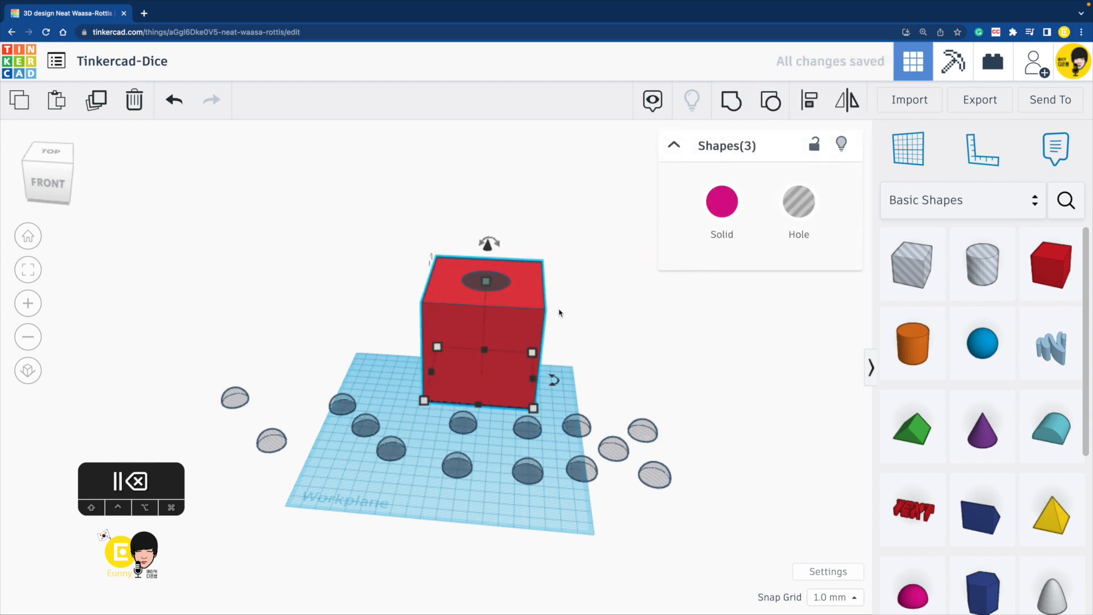
click(559, 312)
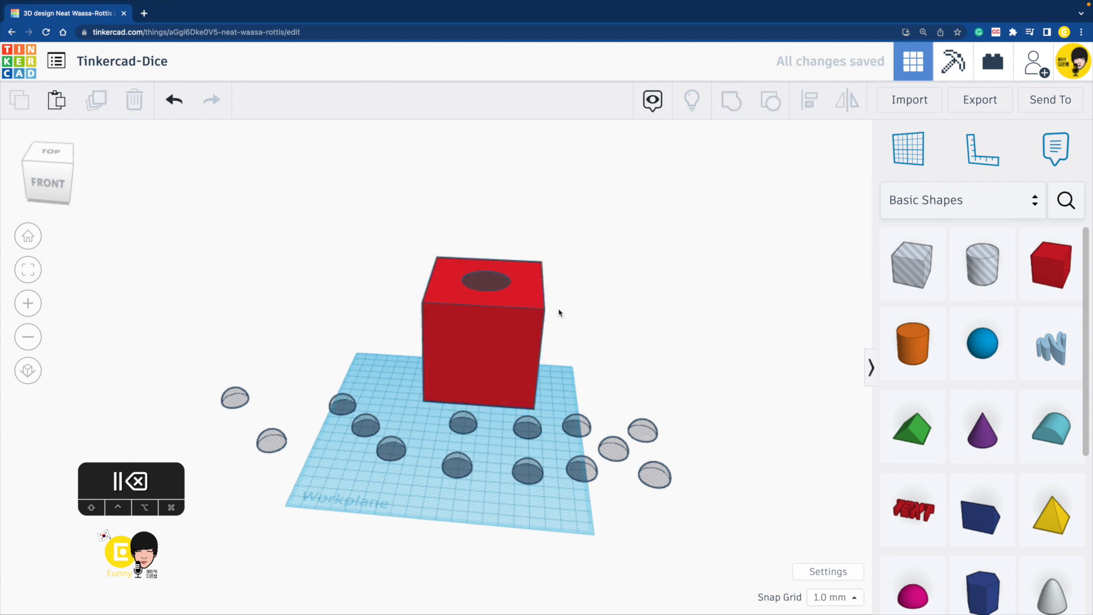
- Round the large box's edges by setting its radius to 1.5
click(534, 298)
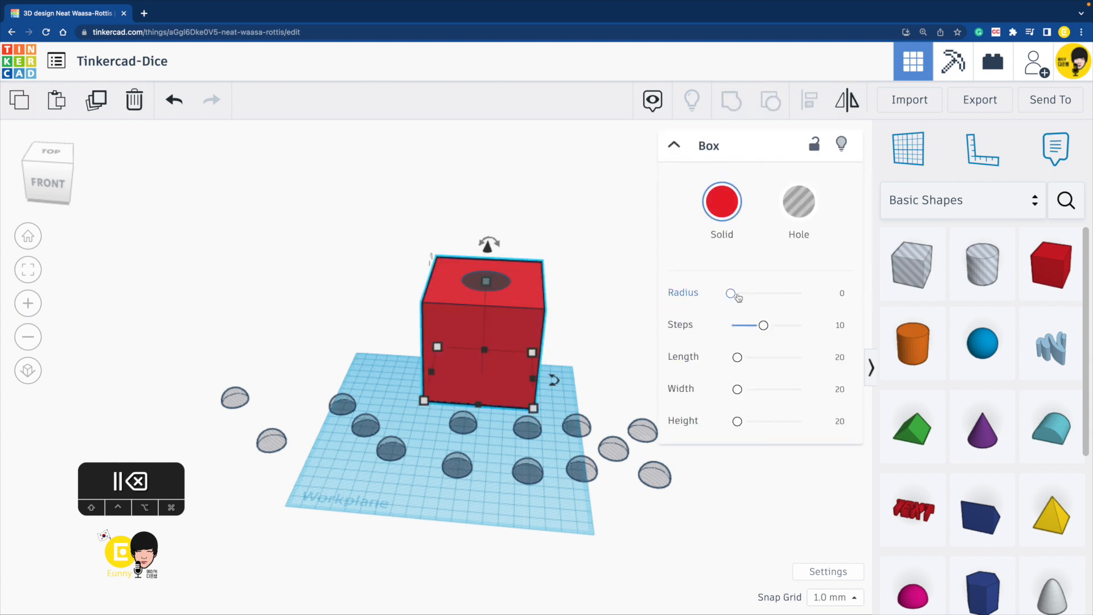
mouse_move(733, 295)
mouse_down()
mouse_move(770, 296)
mouse_move(743, 296)
mouse_up()
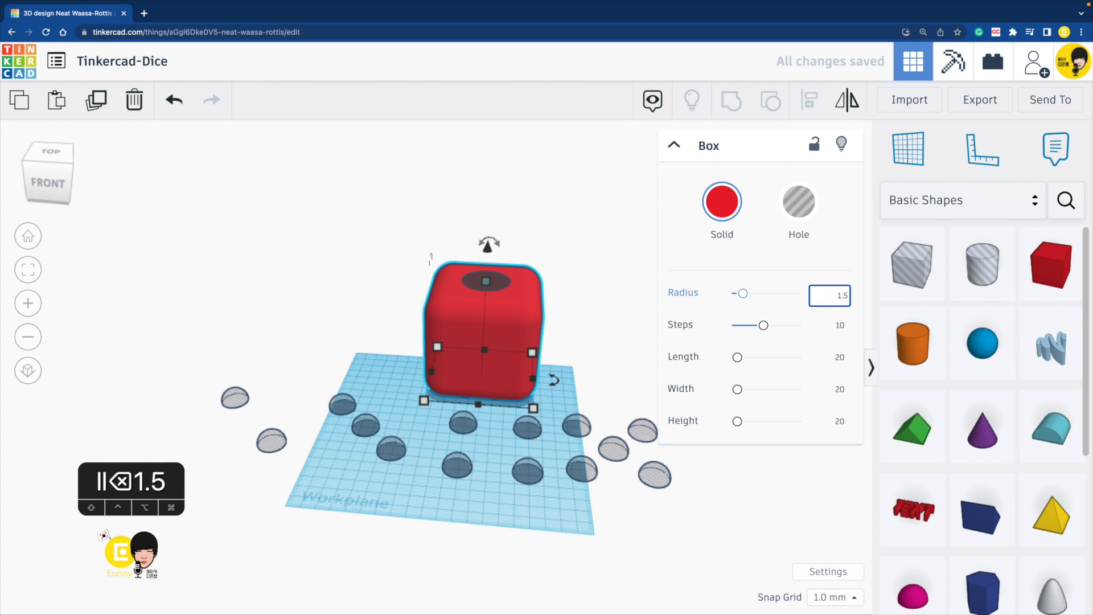
key(Return)
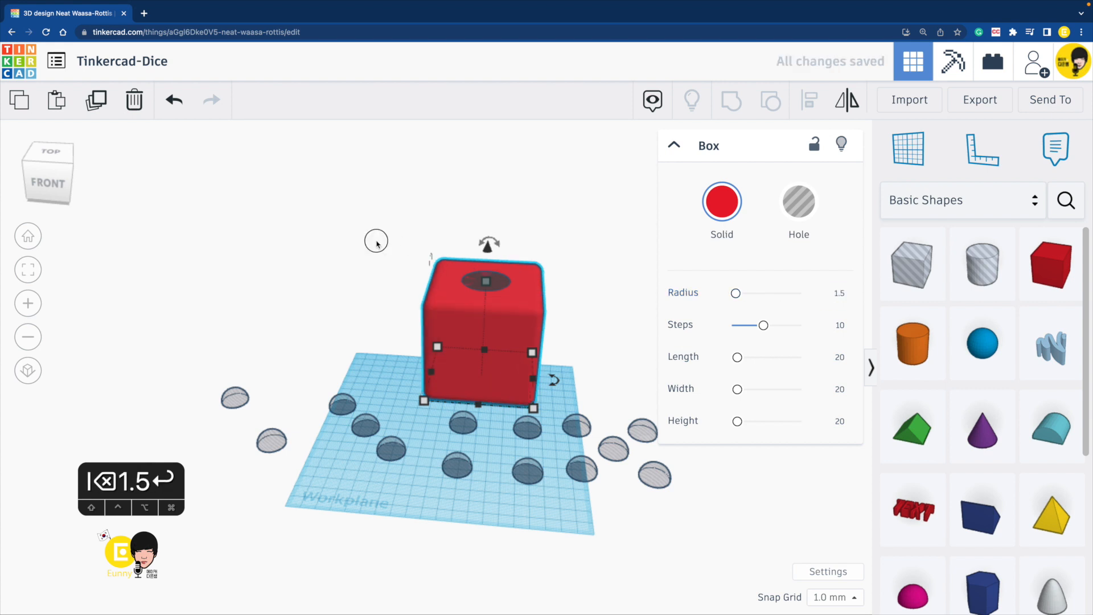
click(376, 244)
- Group the rounded box with the half-sphere hole and the six-dot pattern to cut the dots into it
right_drag(373, 232, 609, 271)
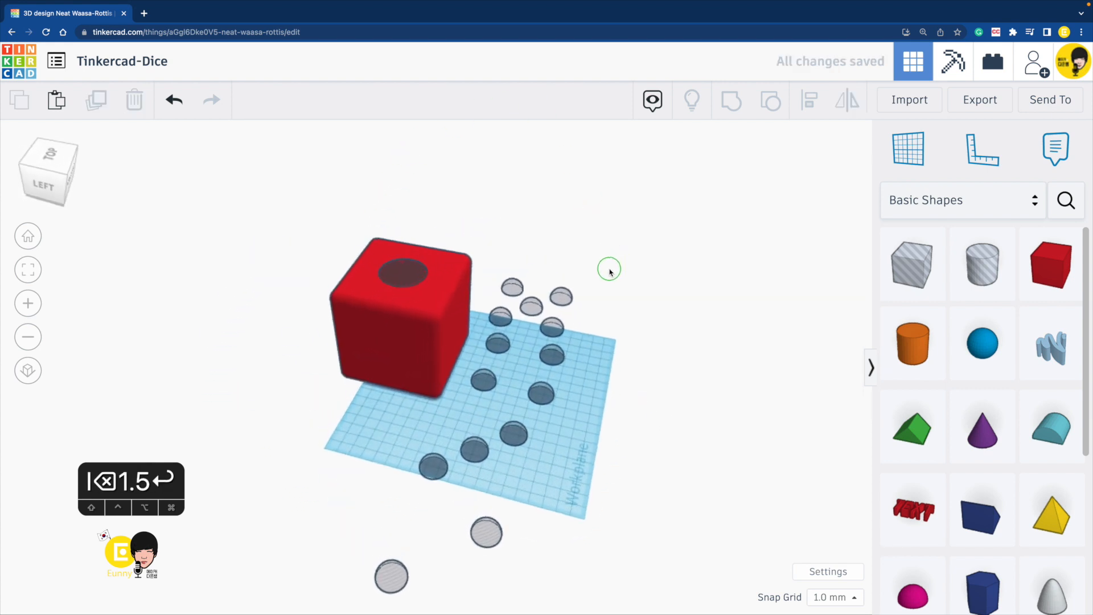
drag(427, 410, 431, 419)
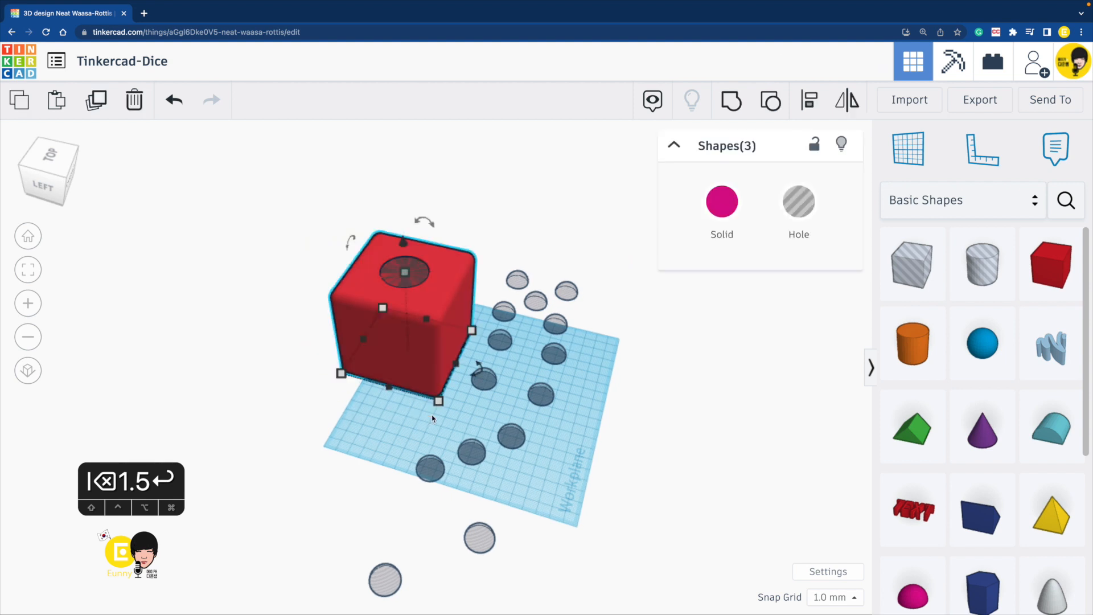
click(732, 99)
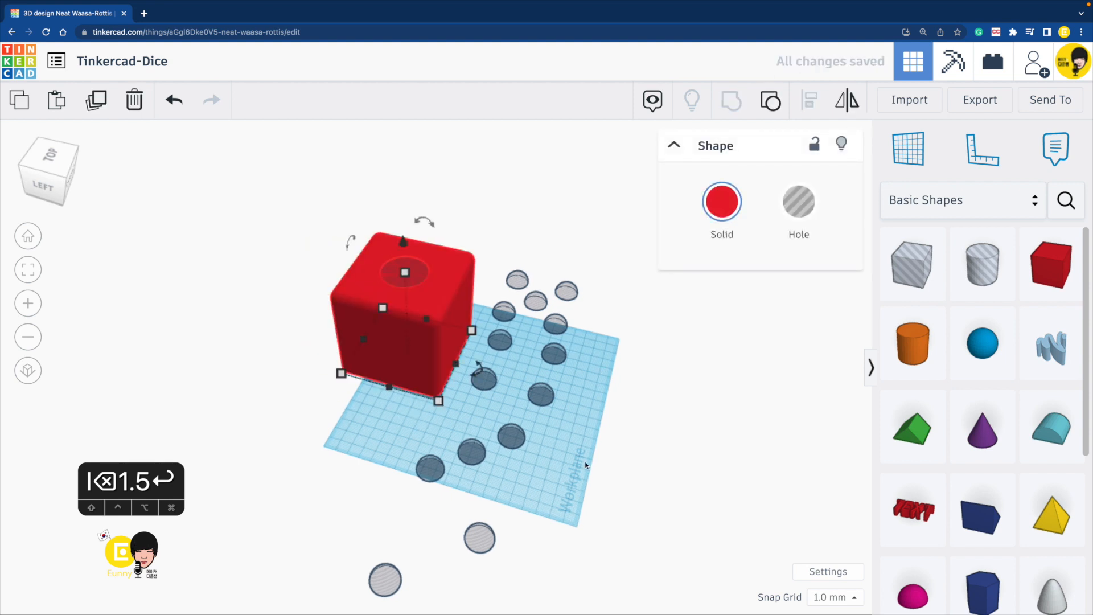
click(615, 425)
- Arrange the dot patterns around the die: four dots in front, three behind, five on its right side and two on its left
right_drag(615, 425, 453, 414)
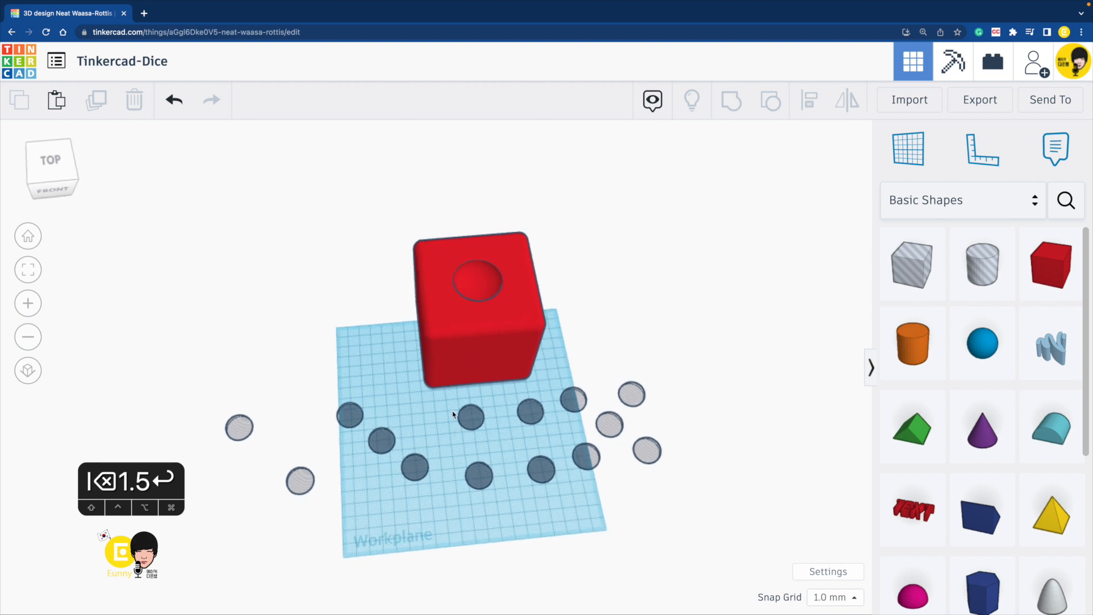
drag(469, 420, 445, 414)
drag(416, 469, 493, 230)
drag(610, 424, 595, 323)
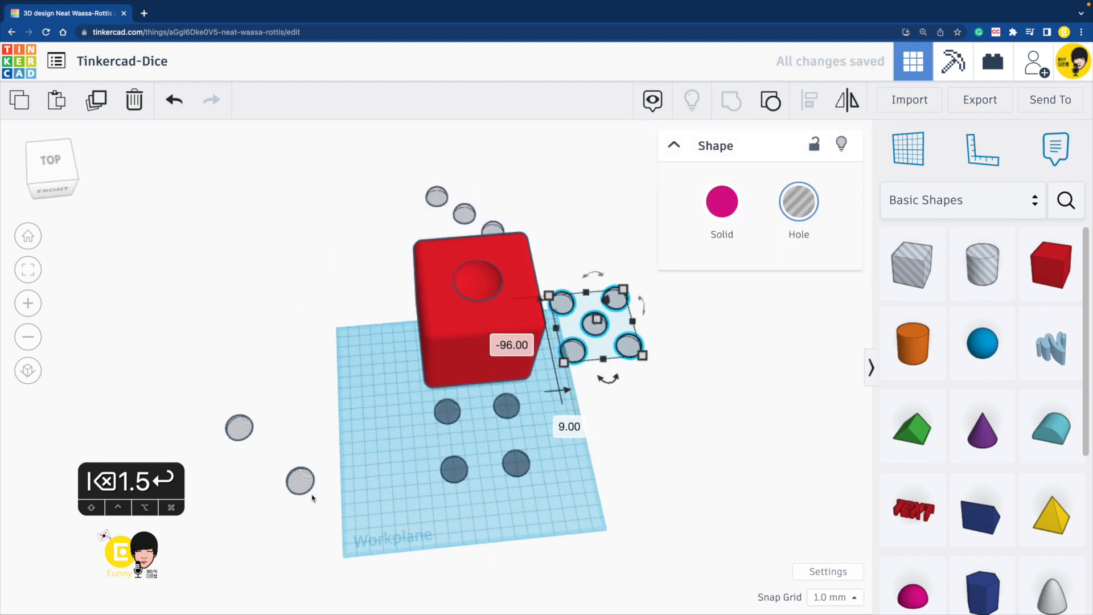
drag(313, 498, 411, 390)
right_drag(598, 456, 326, 392)
right_drag(411, 377, 410, 429)
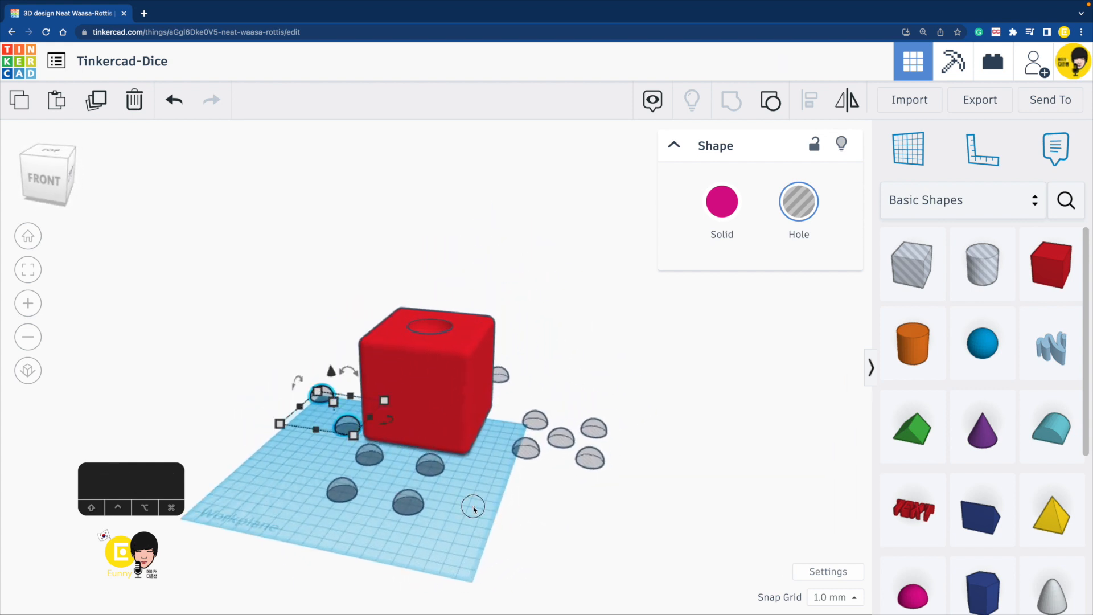
click(473, 506)
right_drag(473, 506, 363, 494)
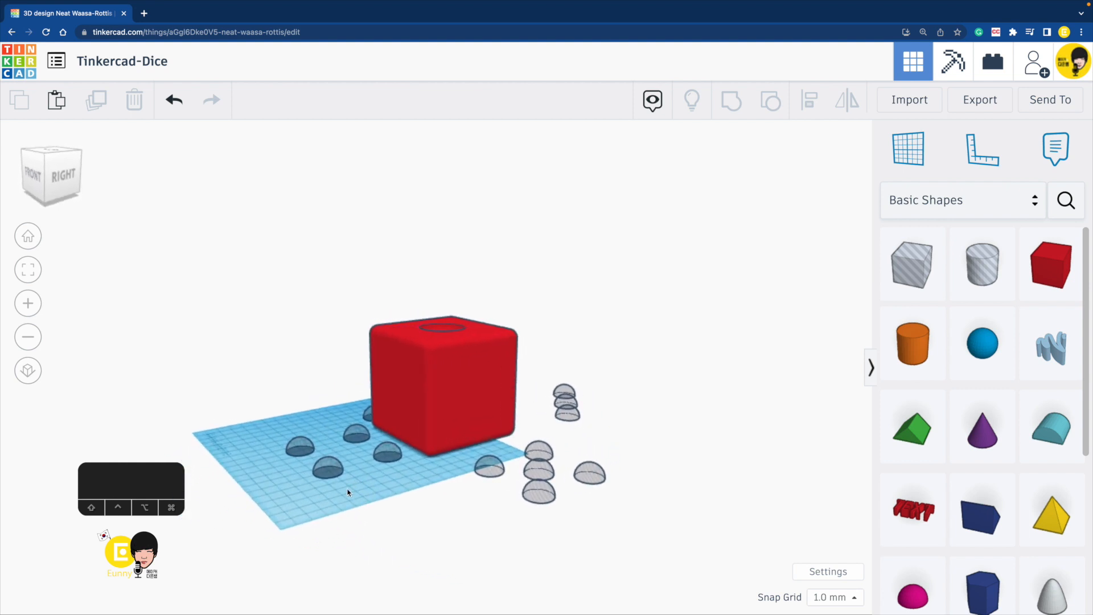
- Rotate the four-dot pattern by -90° and align it flush with and centred on the die's front face
click(325, 469)
shift+drag(323, 403, 367, 423)
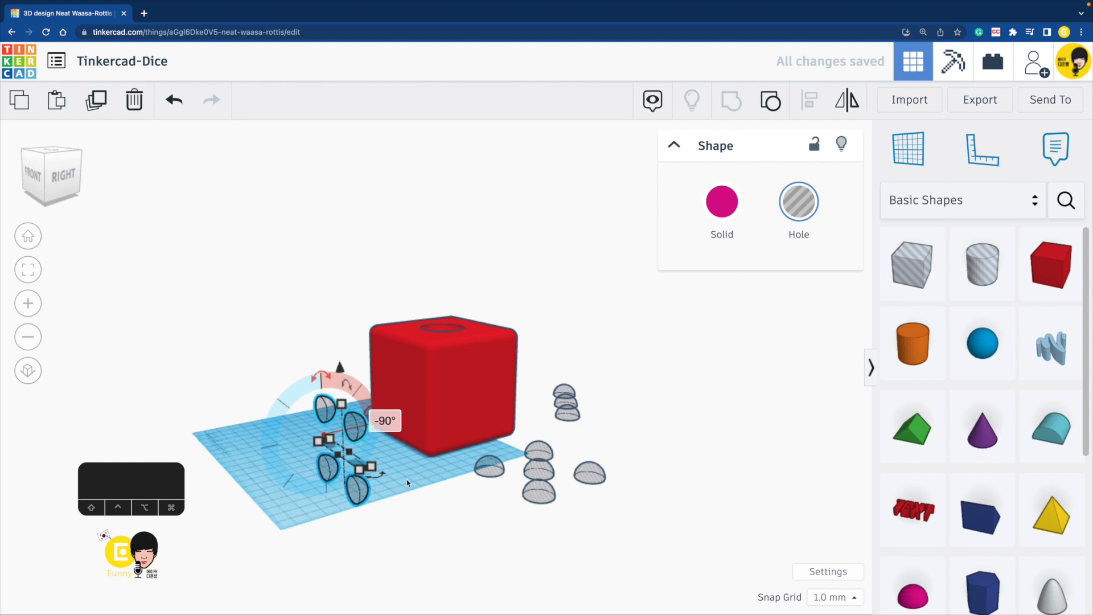
shift+click(472, 393)
key(l)
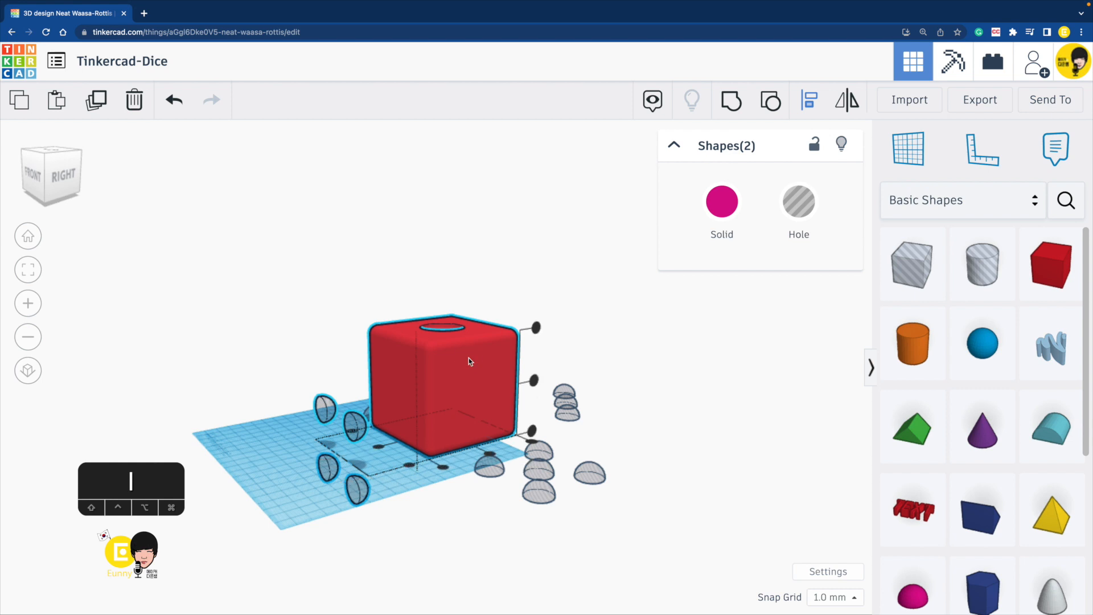
click(379, 448)
click(443, 467)
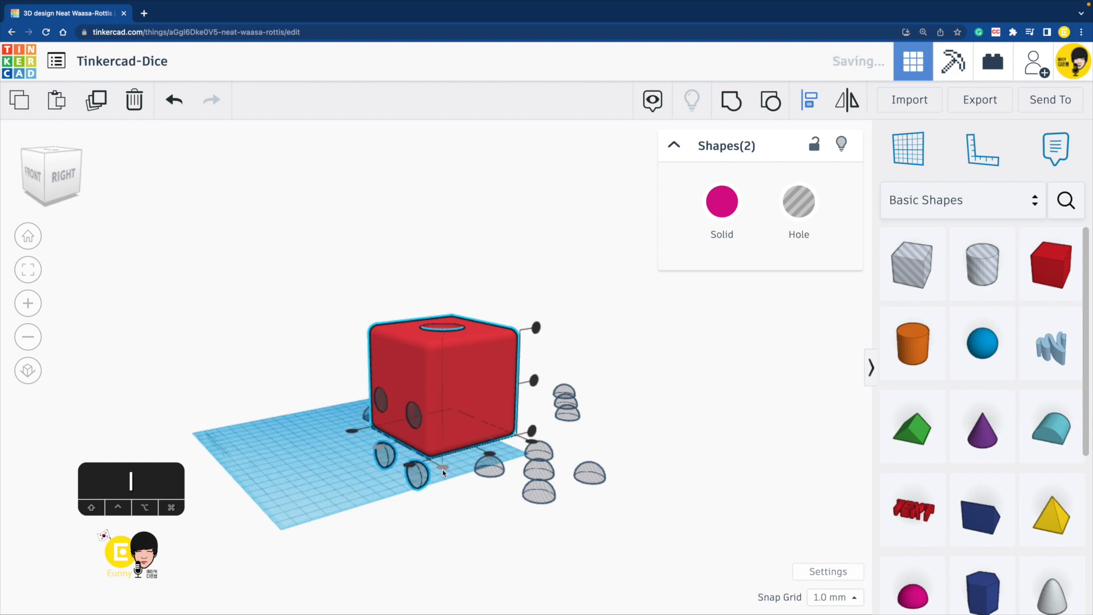
click(534, 380)
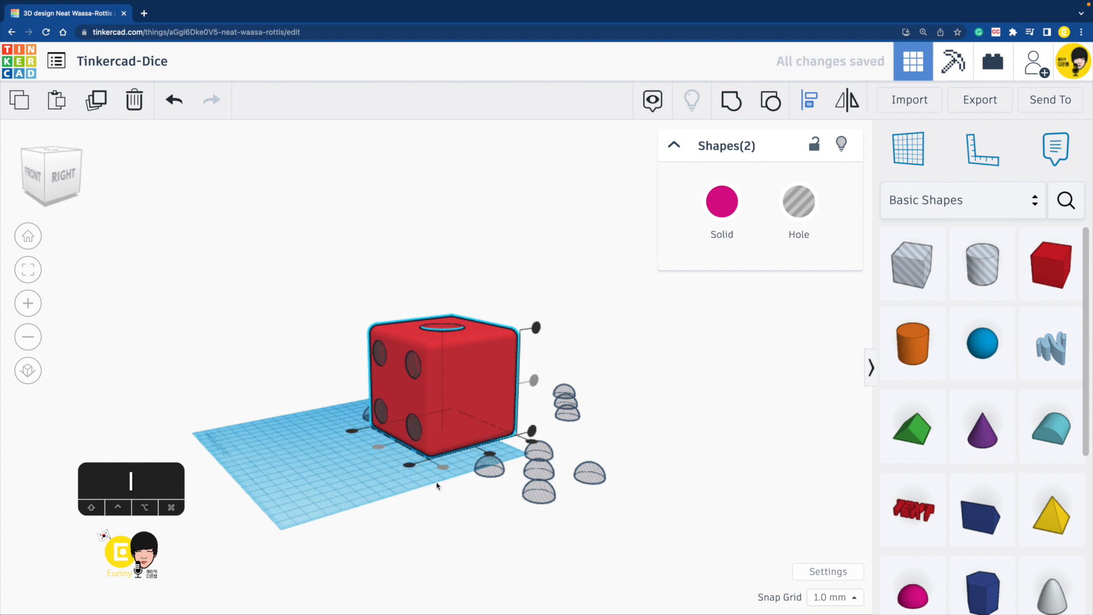
click(370, 501)
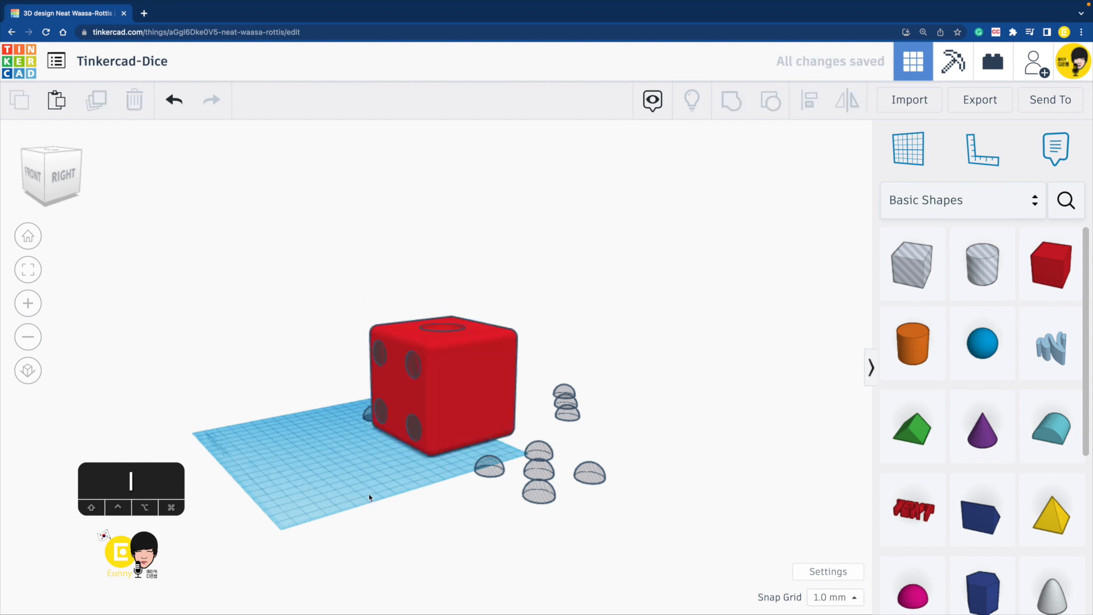
- Set the workplane on the die's right face and paste a copy of the five-dot pattern there
right_drag(368, 497, 515, 480)
click(501, 471)
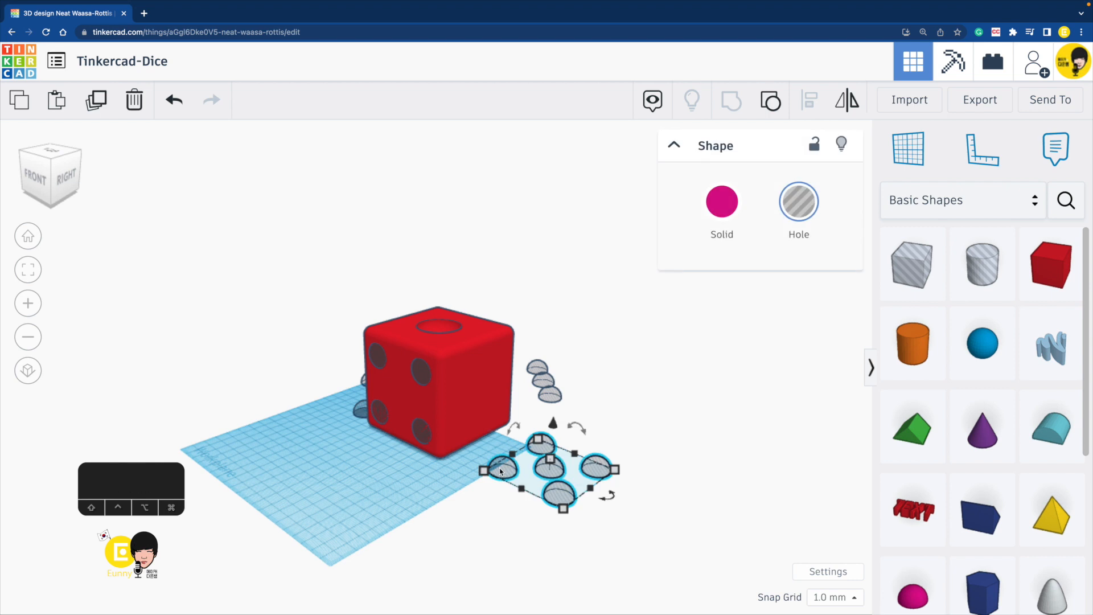
click(908, 148)
click(482, 386)
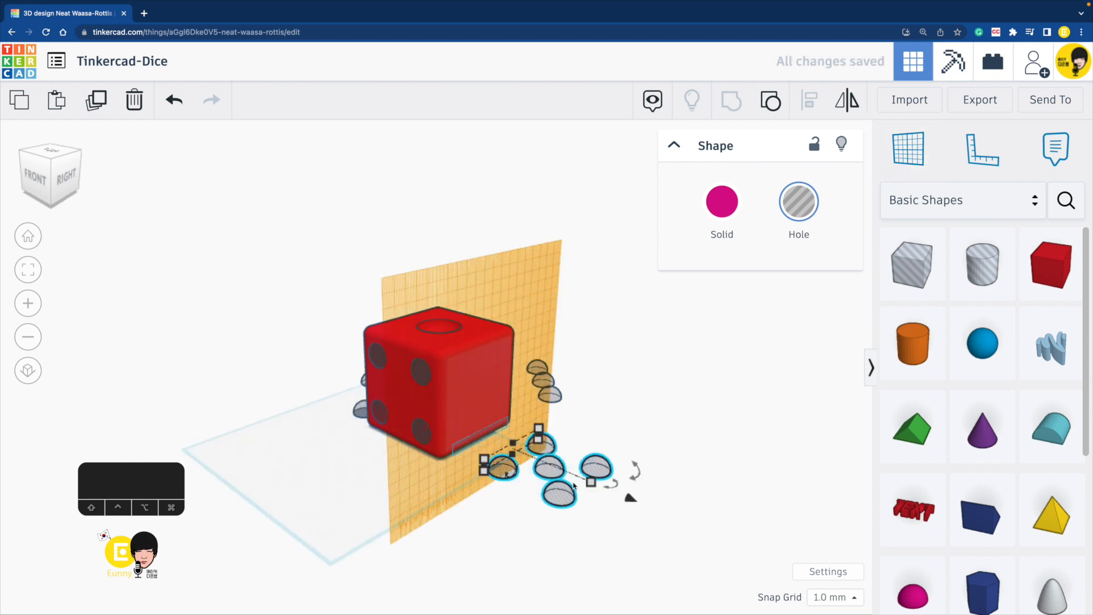
click(519, 309)
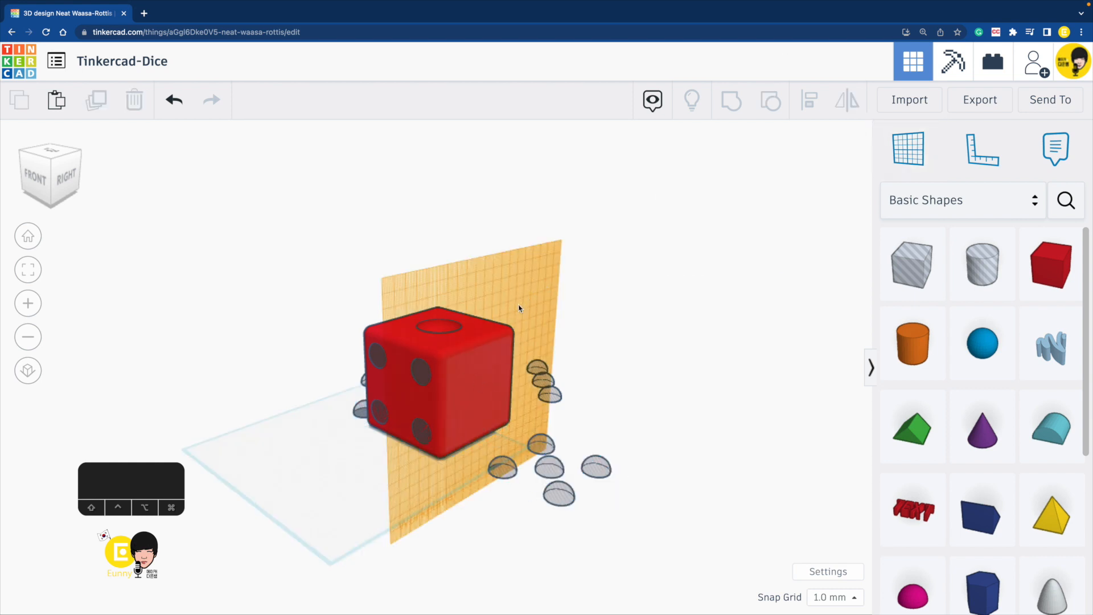
key(super+z)
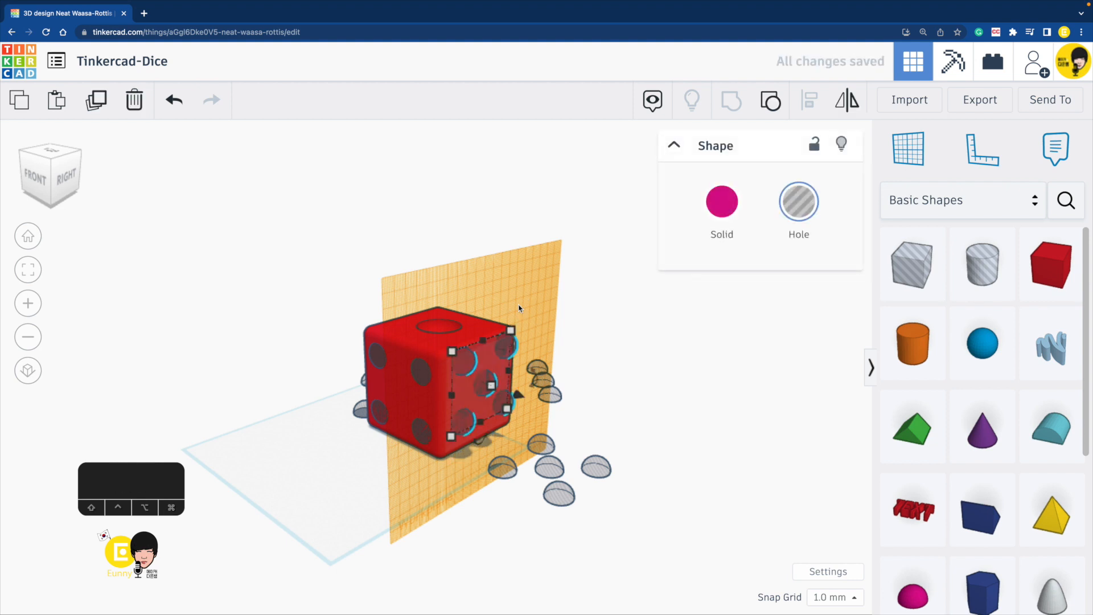
- Mirror the pasted five-dot pattern perpendicular to the die's right face so its domes point inward
right_drag(517, 390, 582, 338)
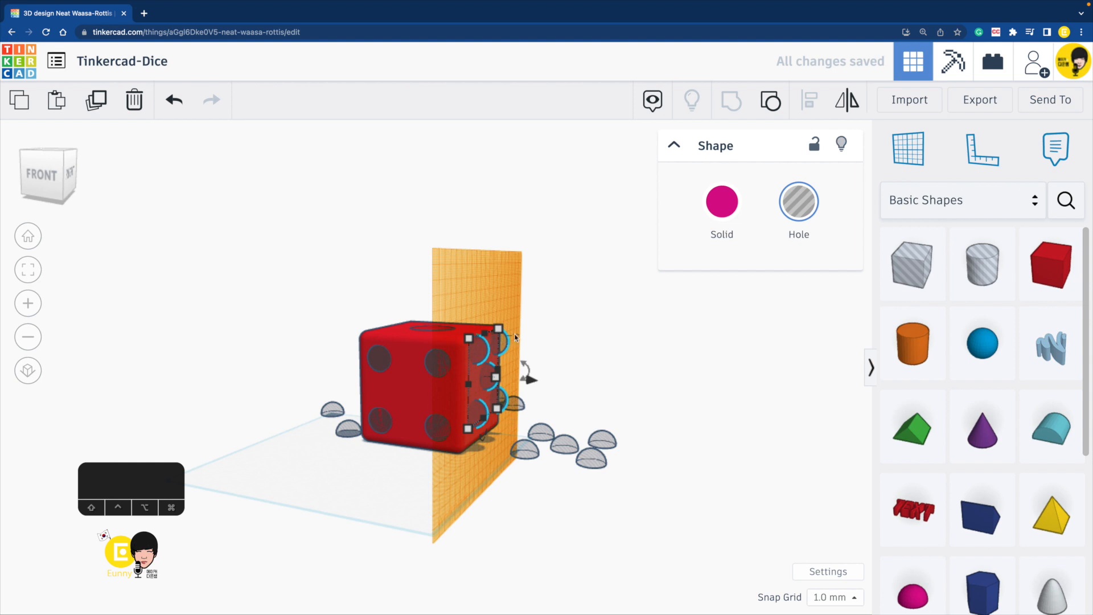
click(848, 104)
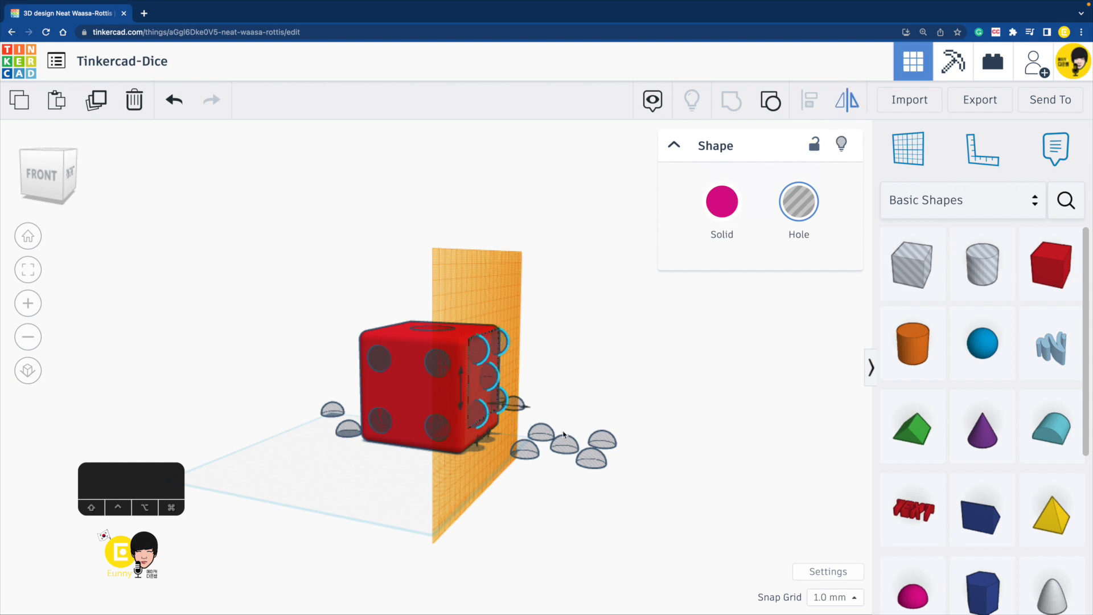
click(525, 408)
click(540, 379)
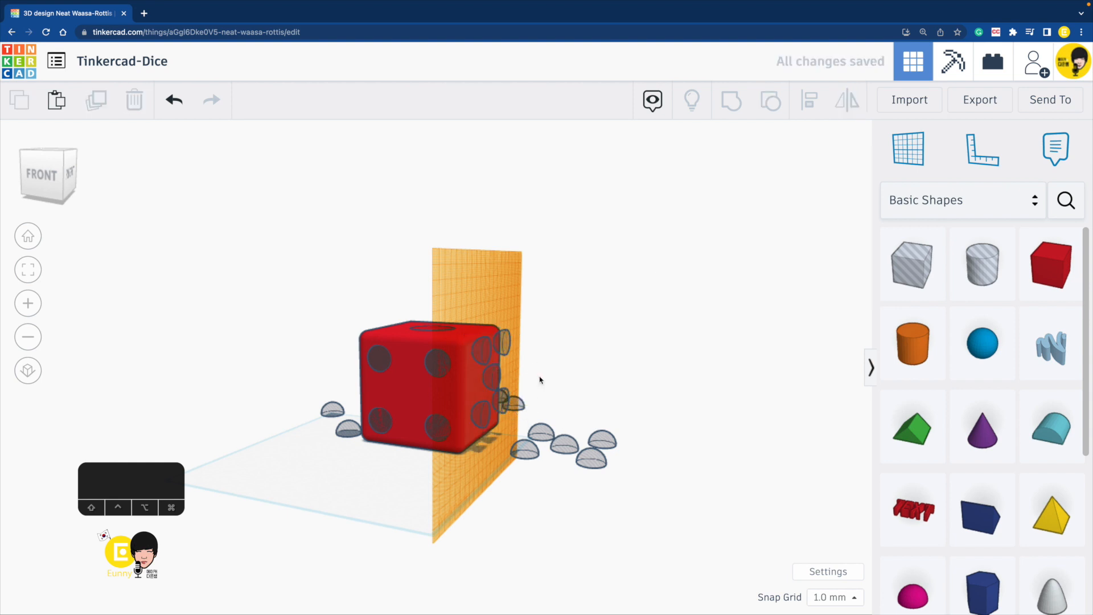
- Move the five-dot pattern 7 mm into the die and return the workplane to the base grid
click(489, 380)
drag(533, 380, 524, 380)
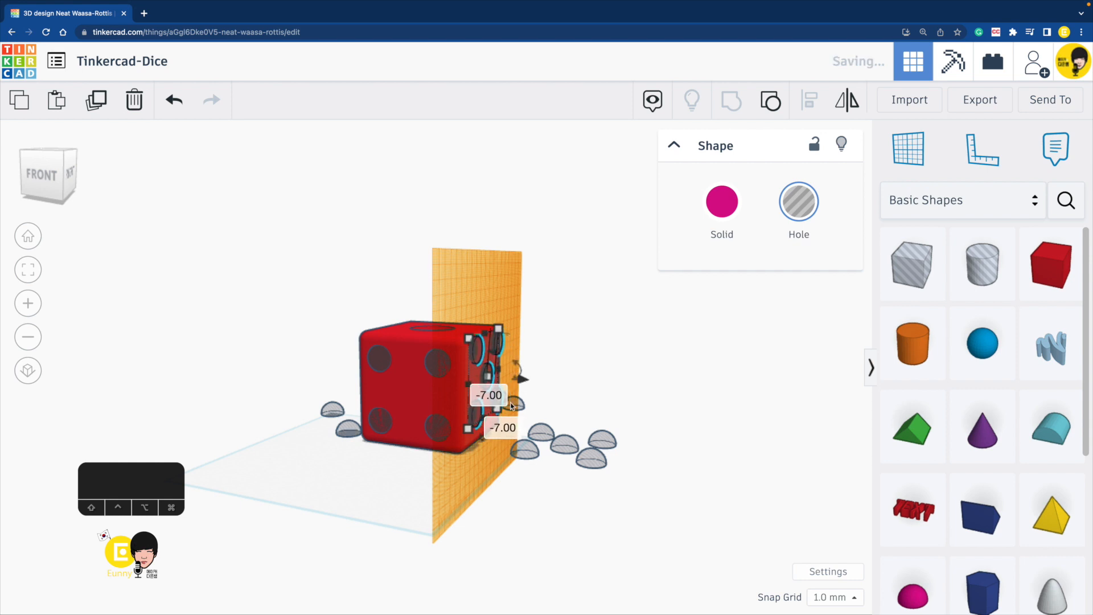
click(381, 509)
key(w)
click(399, 489)
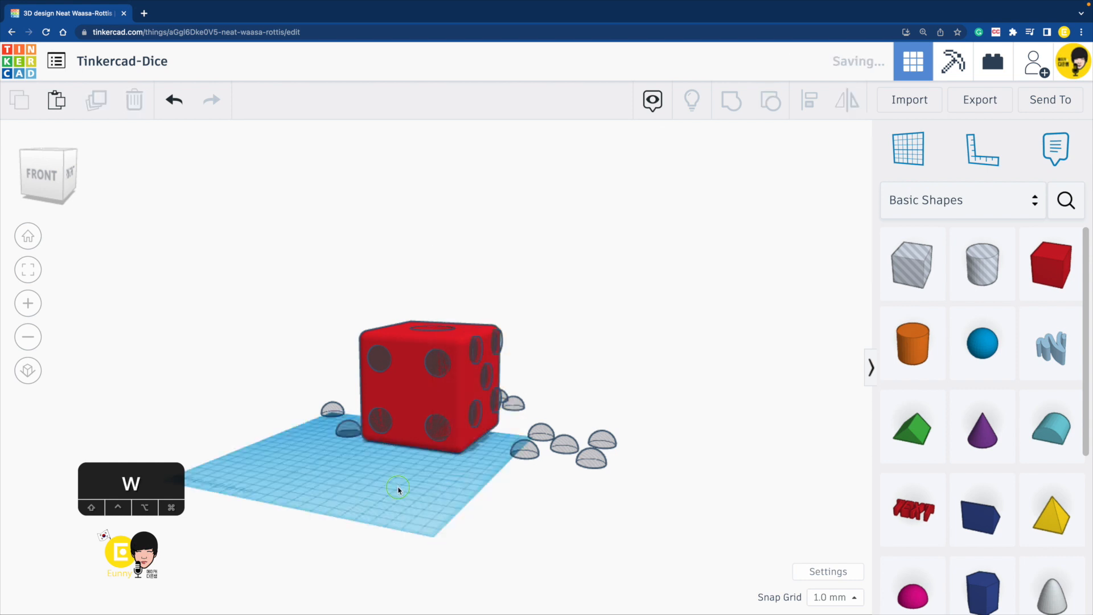
- Align the five-dot pattern flush with the die's right face and centre it on that face
right_drag(399, 488, 330, 519)
click(506, 377)
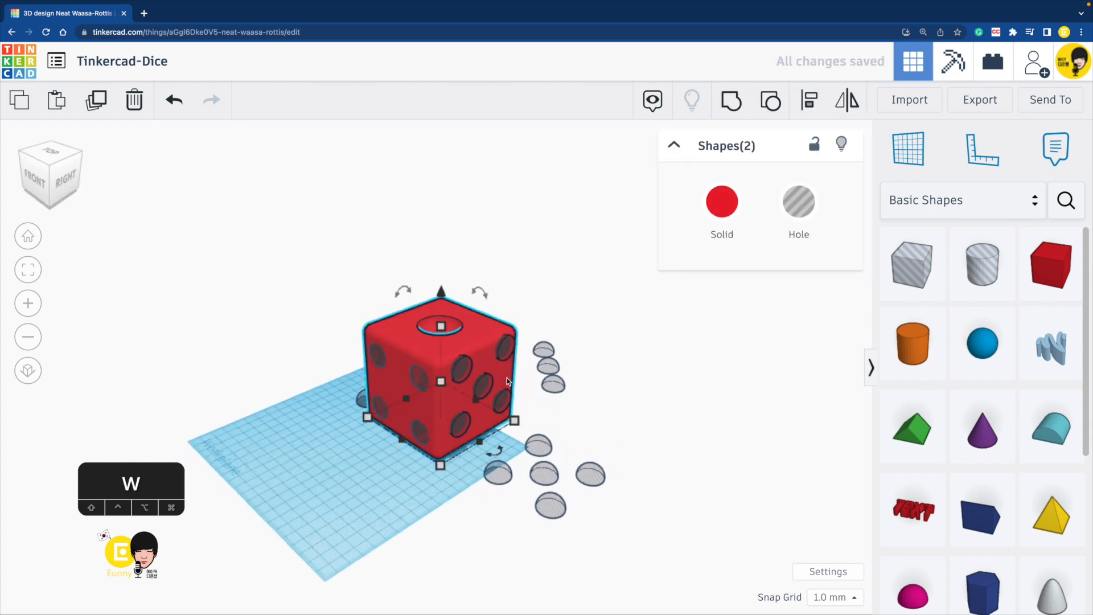
key(l)
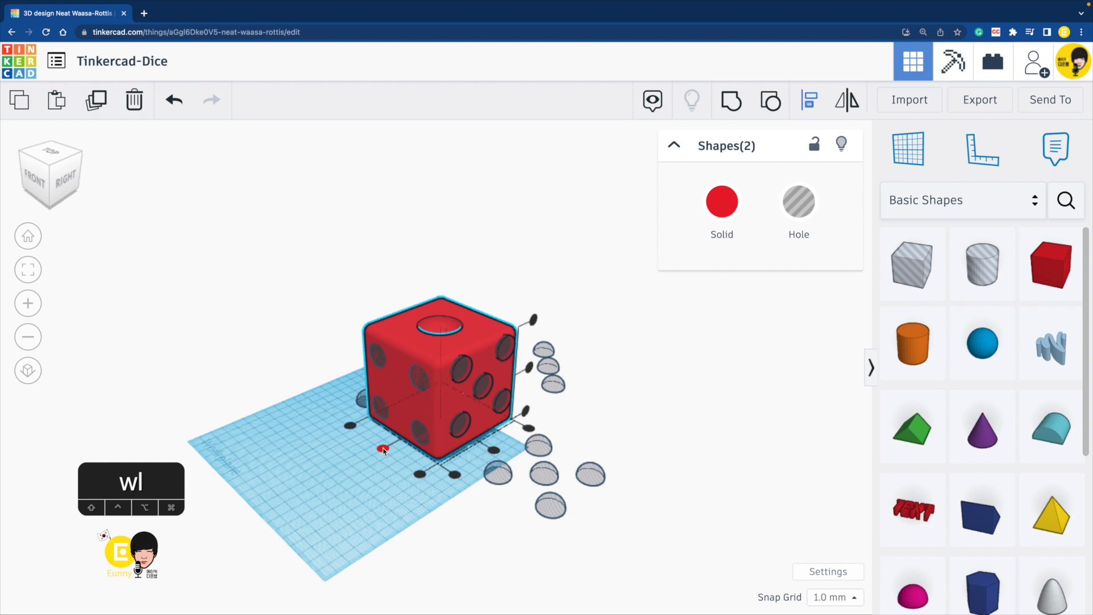
click(420, 474)
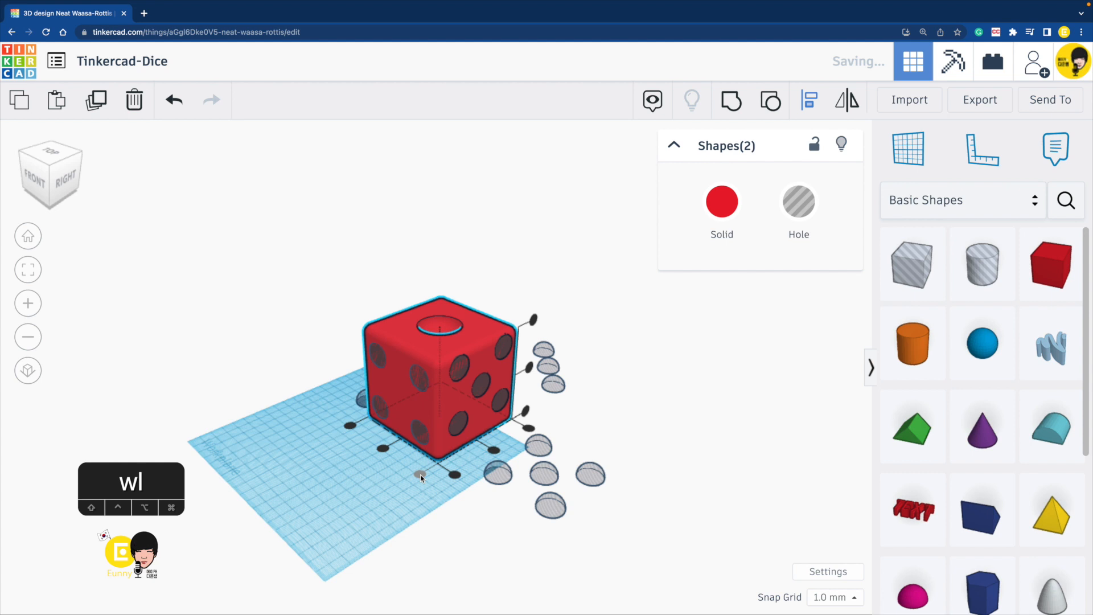
click(494, 450)
click(529, 368)
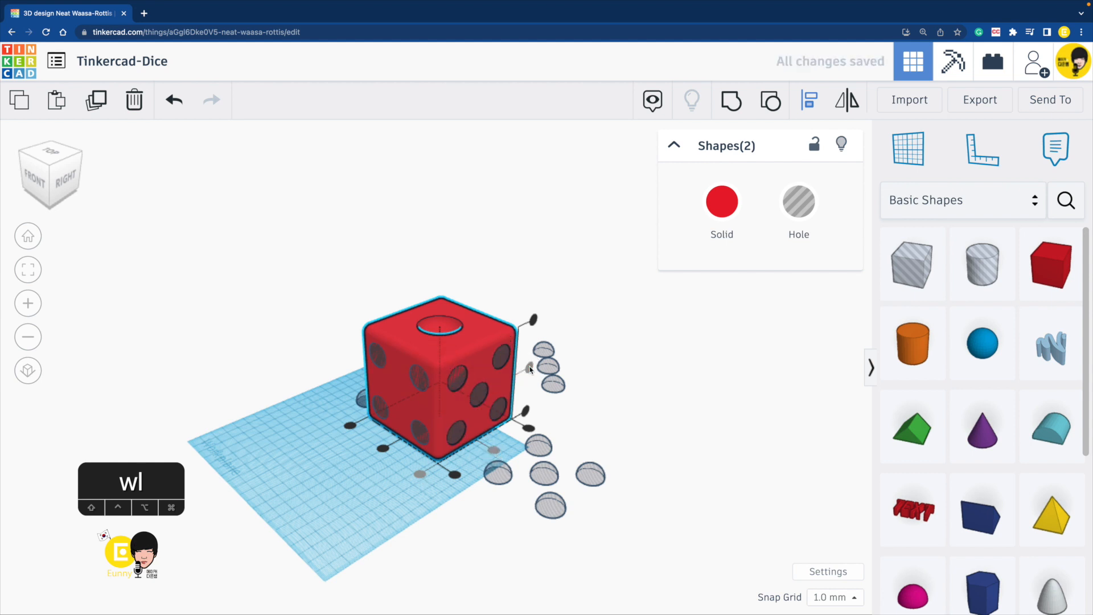
click(659, 391)
- Rotate the three-dot pattern upright and align it flush with and centred on the die's back face
right_drag(609, 388, 327, 375)
click(524, 525)
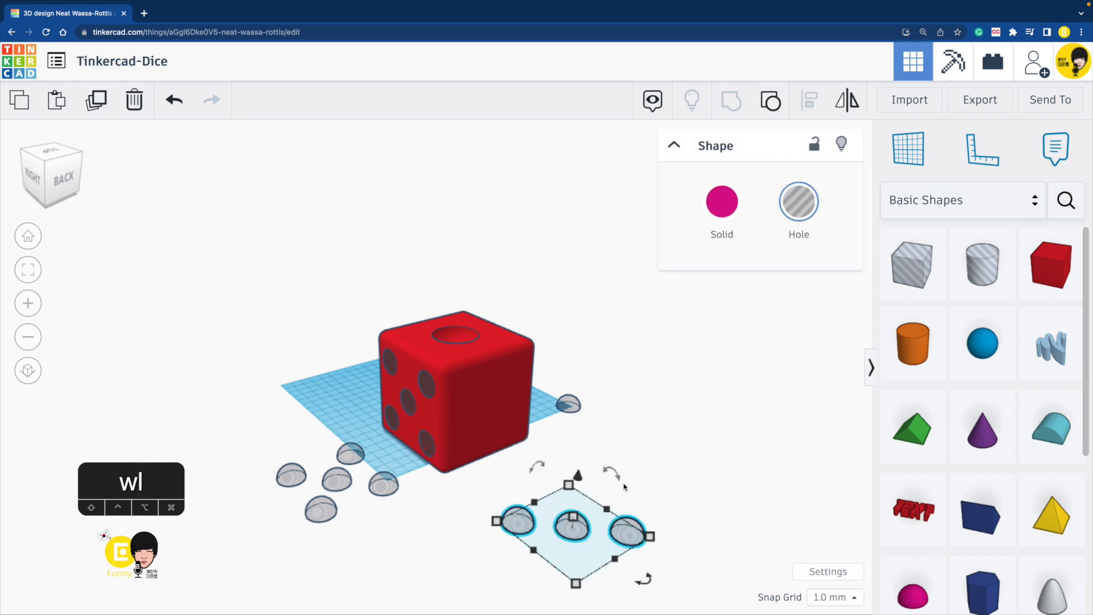
drag(611, 473, 568, 484)
shift+click(487, 393)
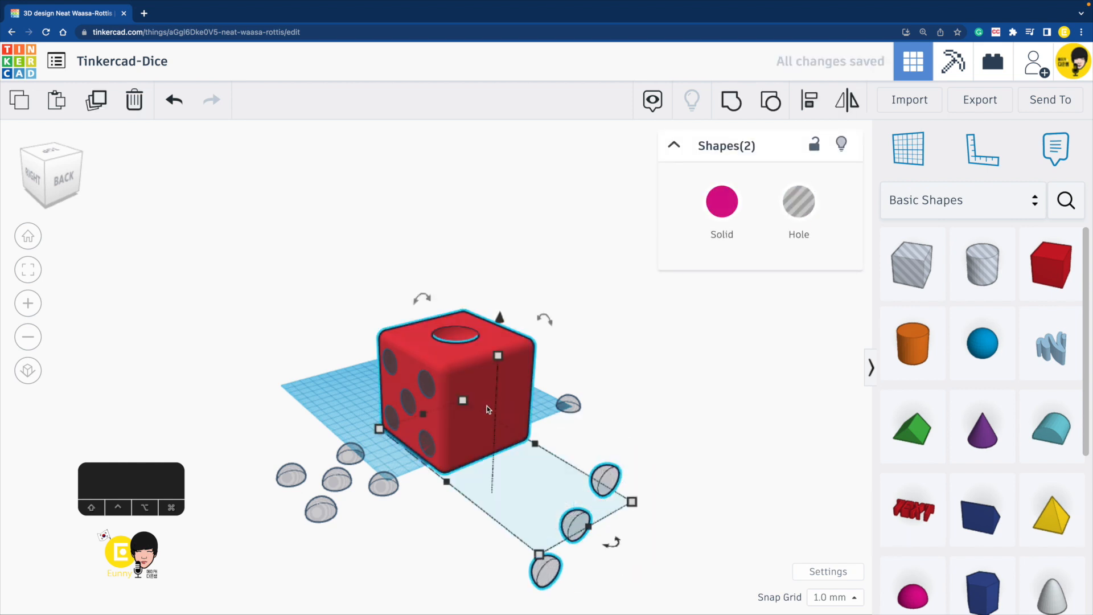
key(l)
click(503, 368)
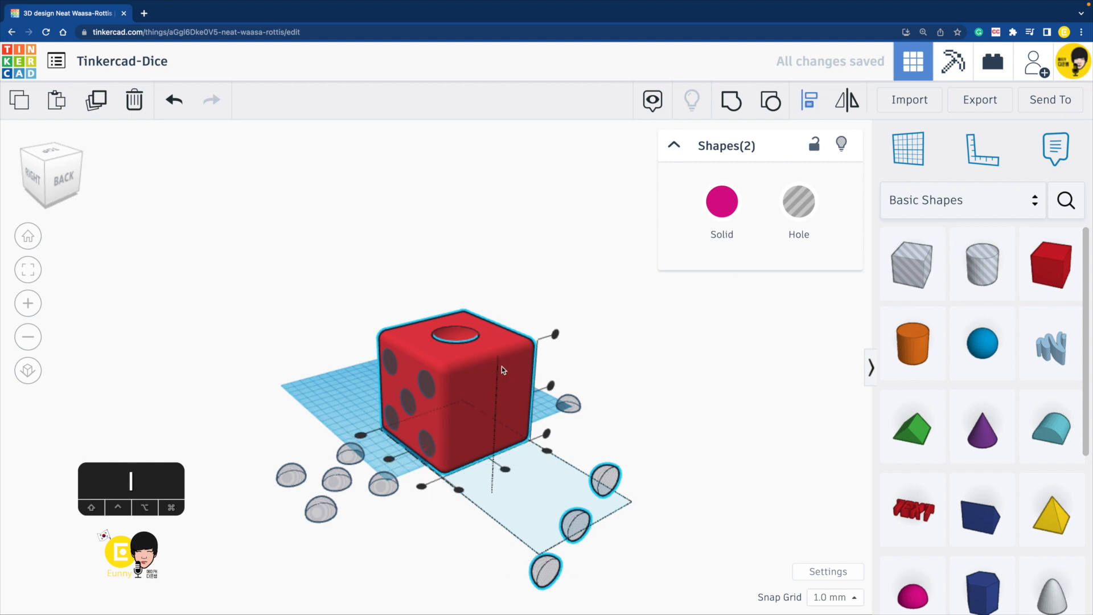
click(459, 490)
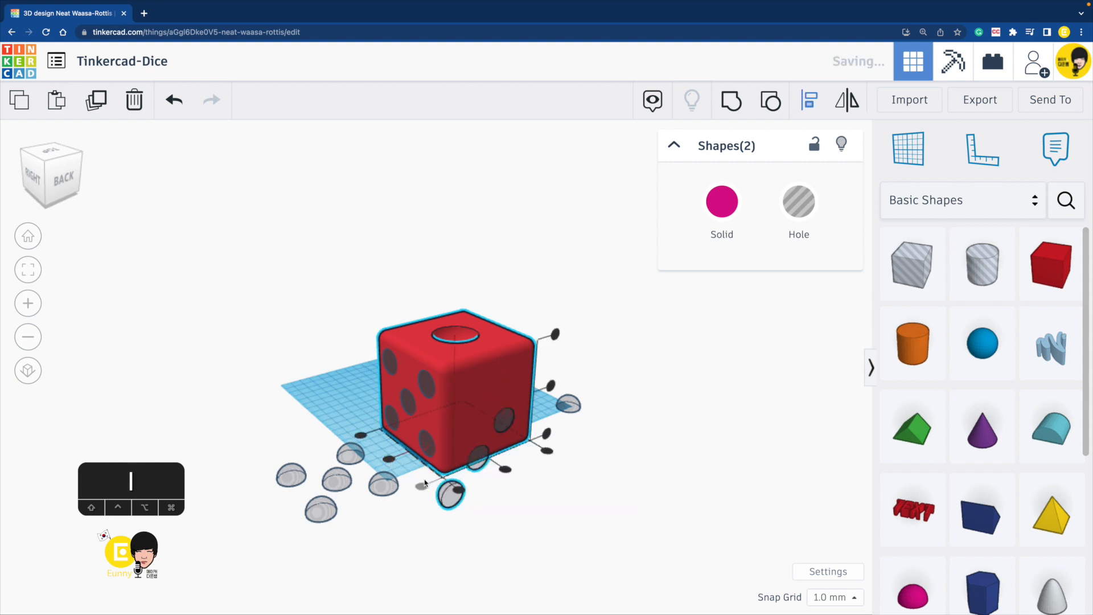
click(616, 495)
- Rotate the two-dot pattern upright and align it flush with and centred on the die's left face
right_drag(617, 498, 367, 494)
click(528, 449)
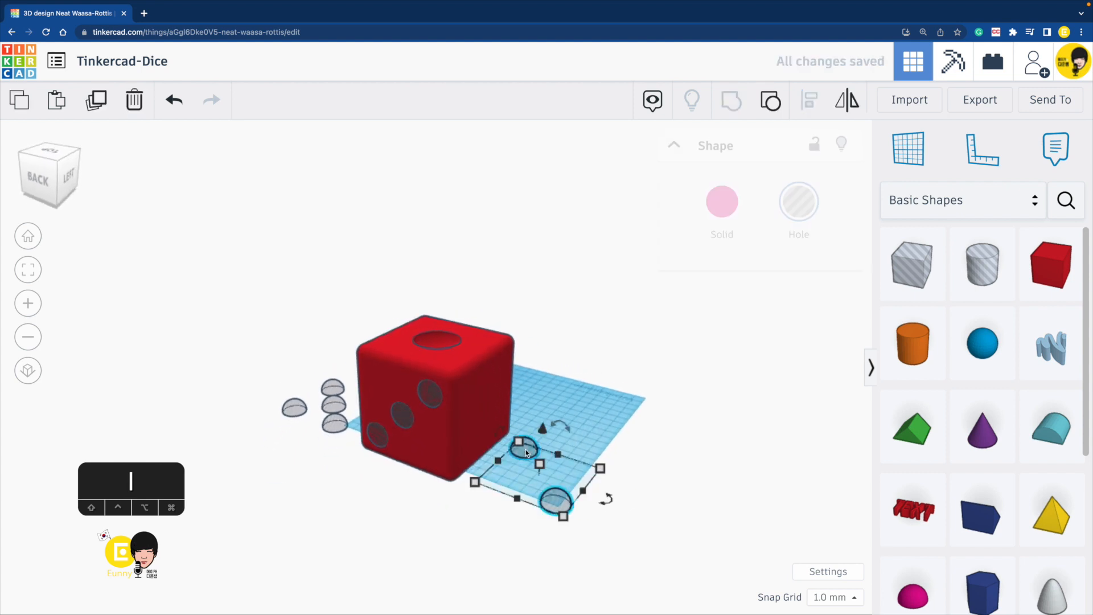
drag(569, 429, 515, 437)
shift+click(464, 393)
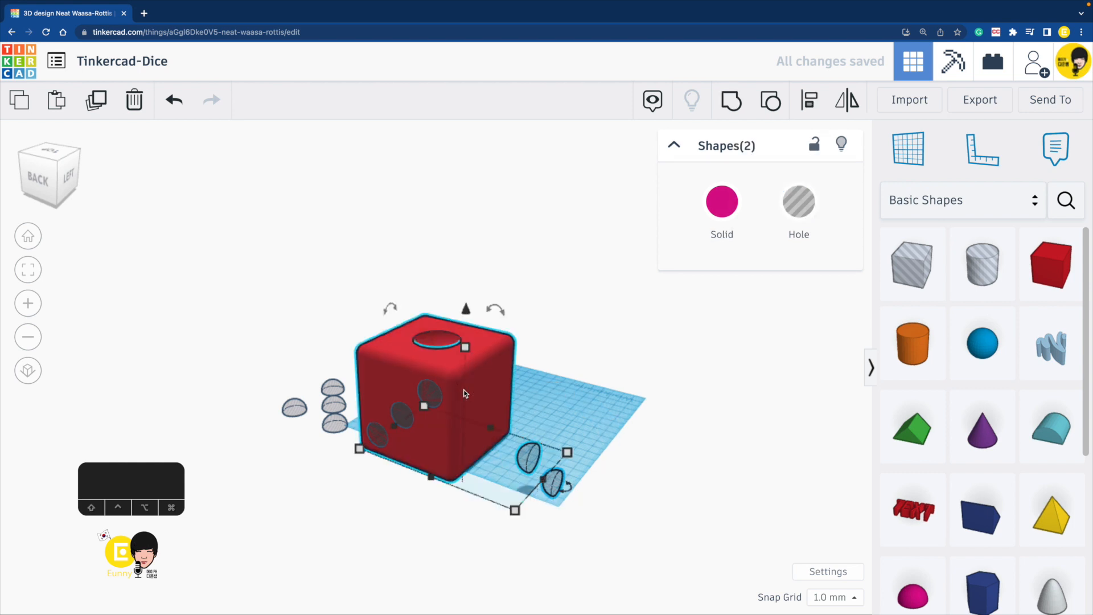
key(l)
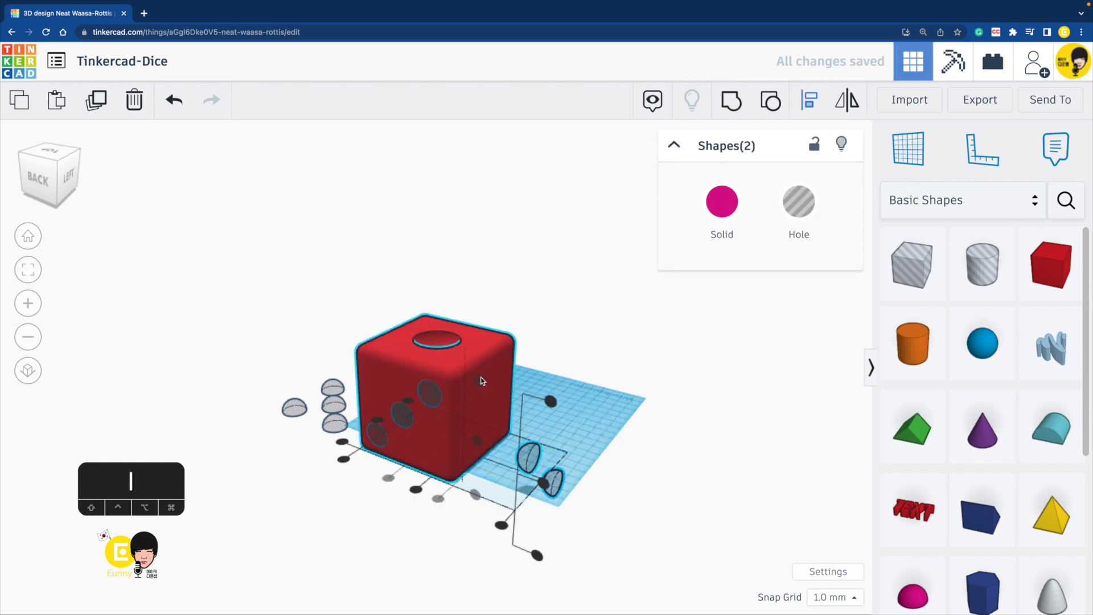
click(497, 358)
click(472, 435)
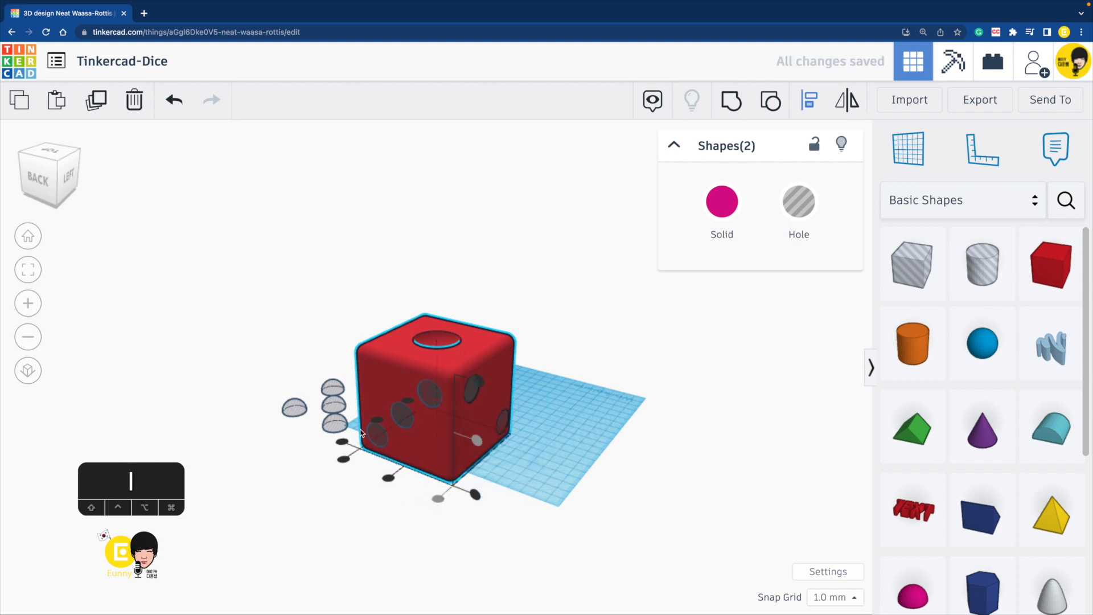
click(581, 452)
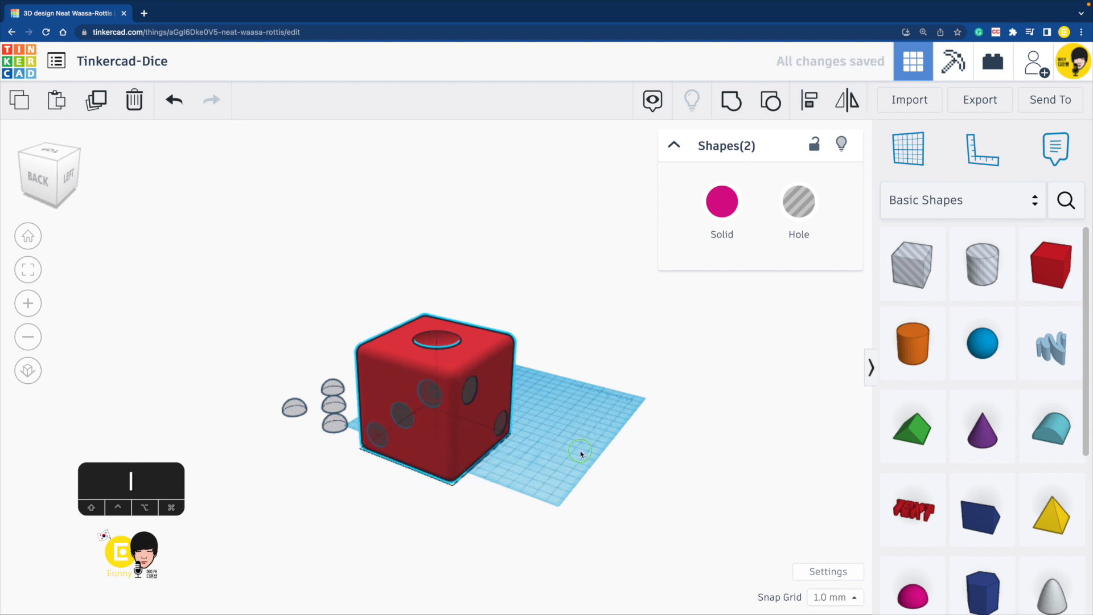
- Delete the leftover five-dot pattern beside the die
right_drag(580, 452, 732, 456)
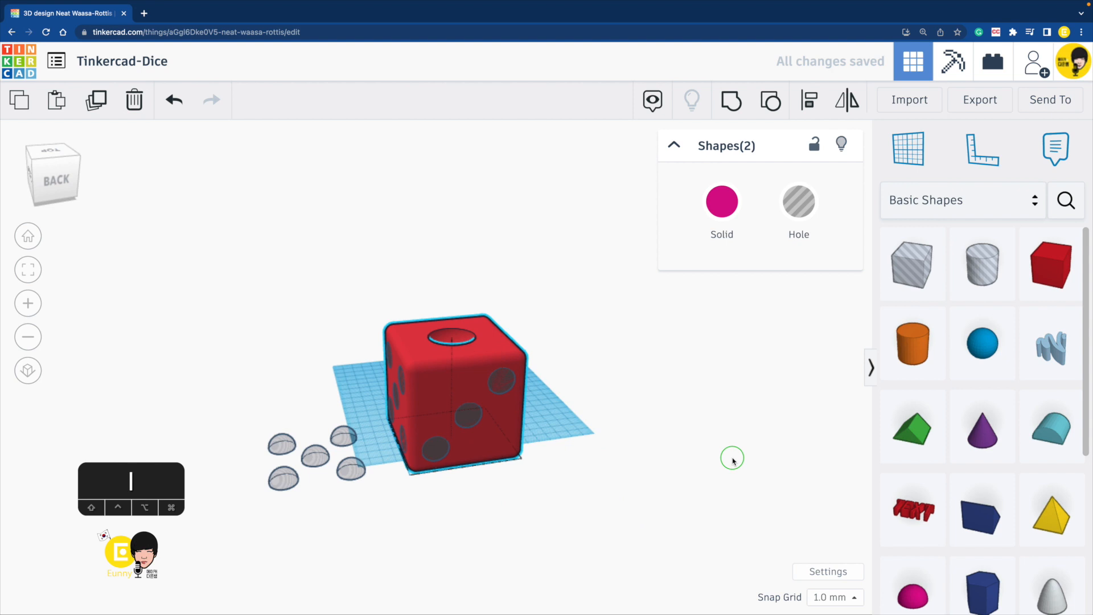
click(355, 479)
key(BackSpace)
- Group the die with all the aligned dot patterns to cut the dots into its faces
drag(580, 489, 344, 273)
click(733, 100)
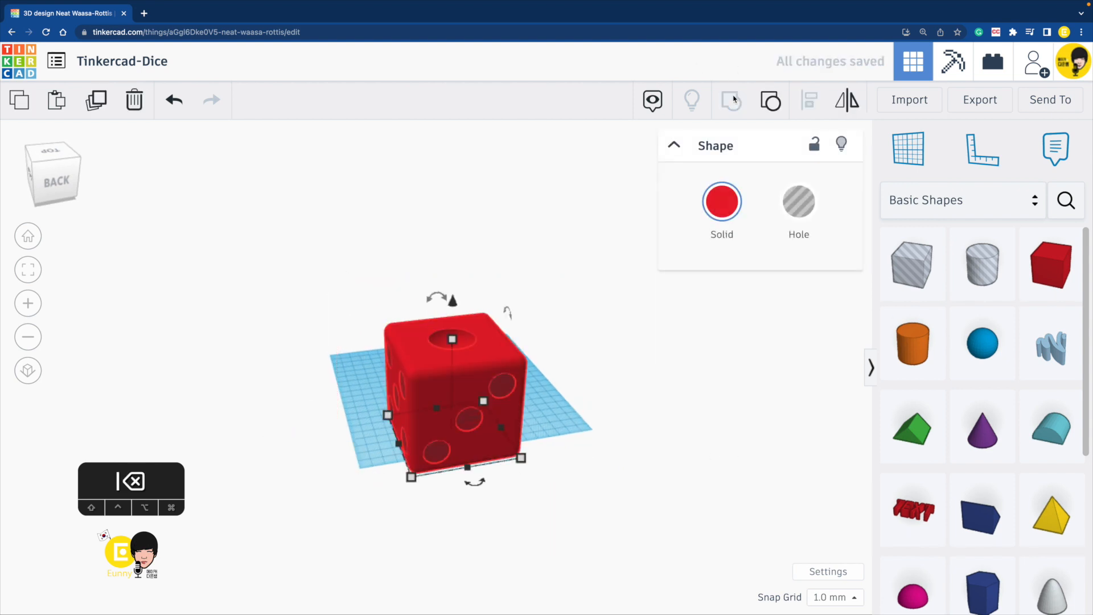
click(339, 397)
- Inspect the cut dots on the finished die's faces from several sides
right_drag(340, 397, 746, 370)
right_drag(463, 384, 675, 399)
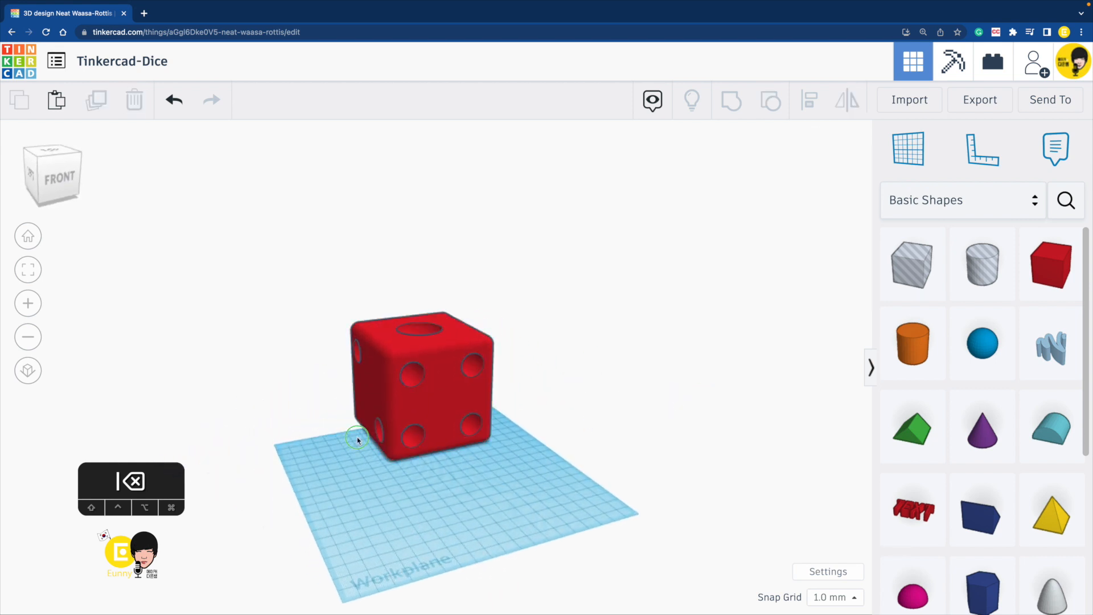
right_drag(358, 441, 269, 429)
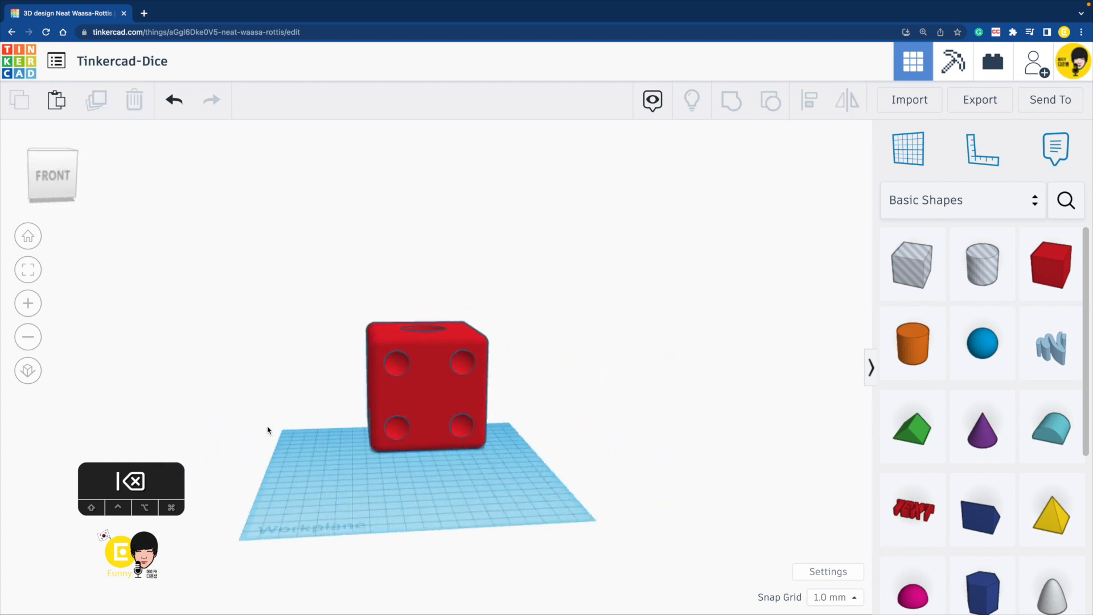
scroll(548, 379, up, 5)
right_drag(547, 381, 631, 399)
scroll(460, 378, down, 5)
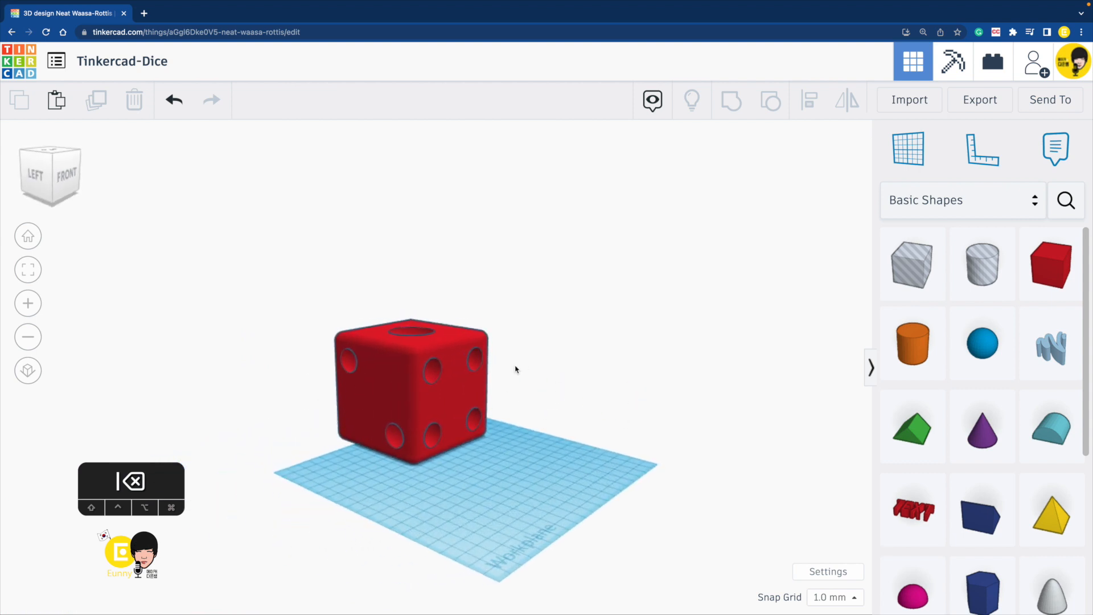
right_drag(516, 369, 422, 361)
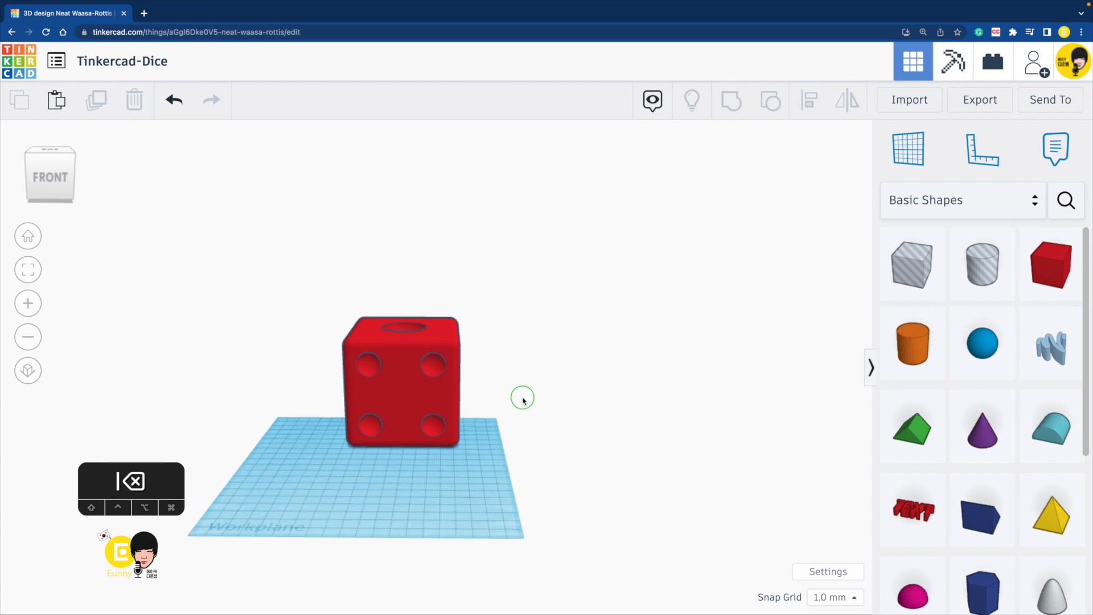
- Move the die toward the front of the workplane
drag(422, 402, 393, 481)
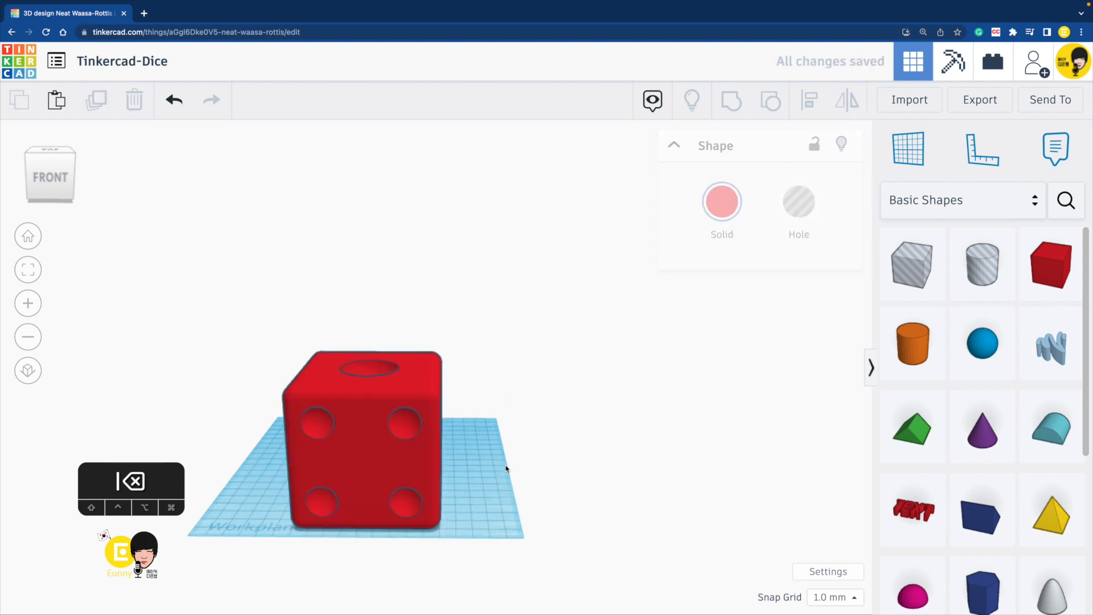
right_drag(505, 468, 615, 481)
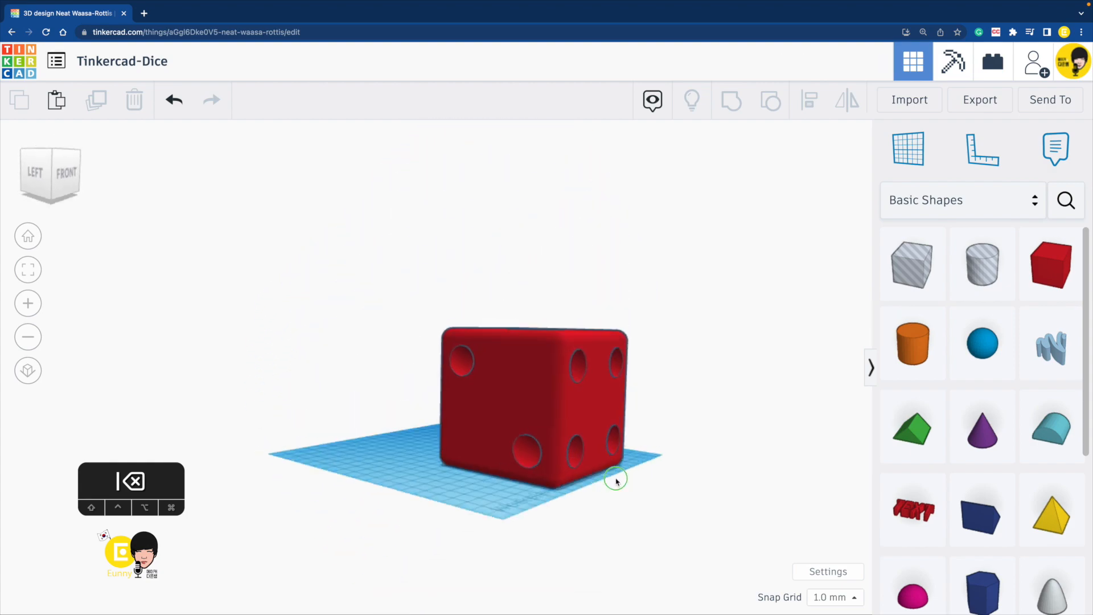